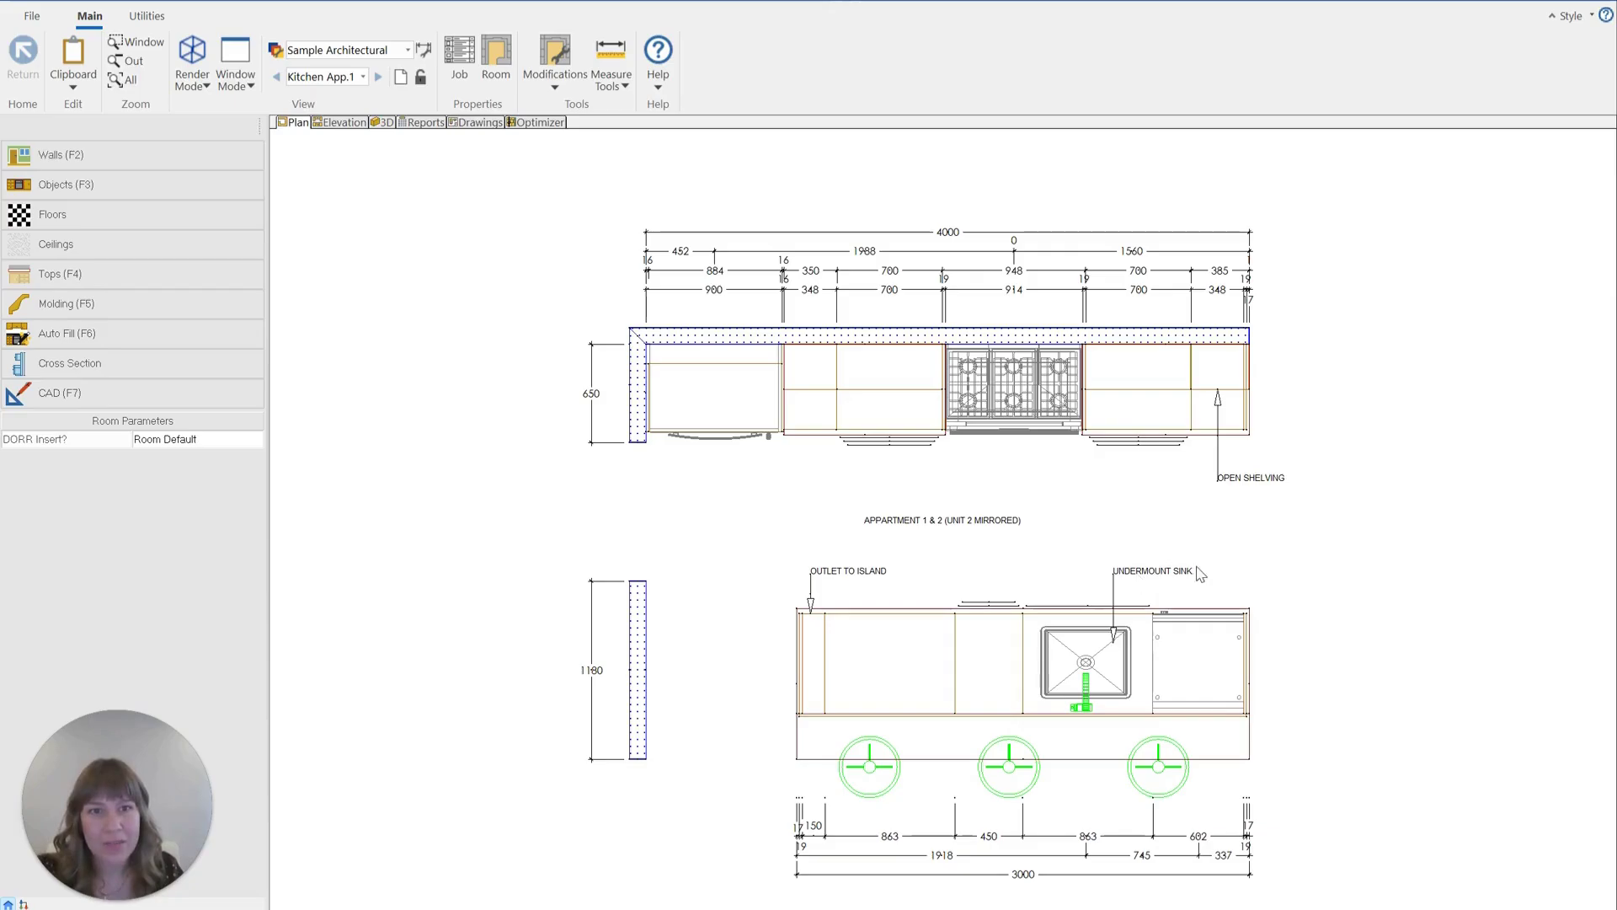
Inspect the upper bookcase's properties and the front wall elevation, then return to plan view
{"action": "left_click", "coordinate": [1231, 381]}
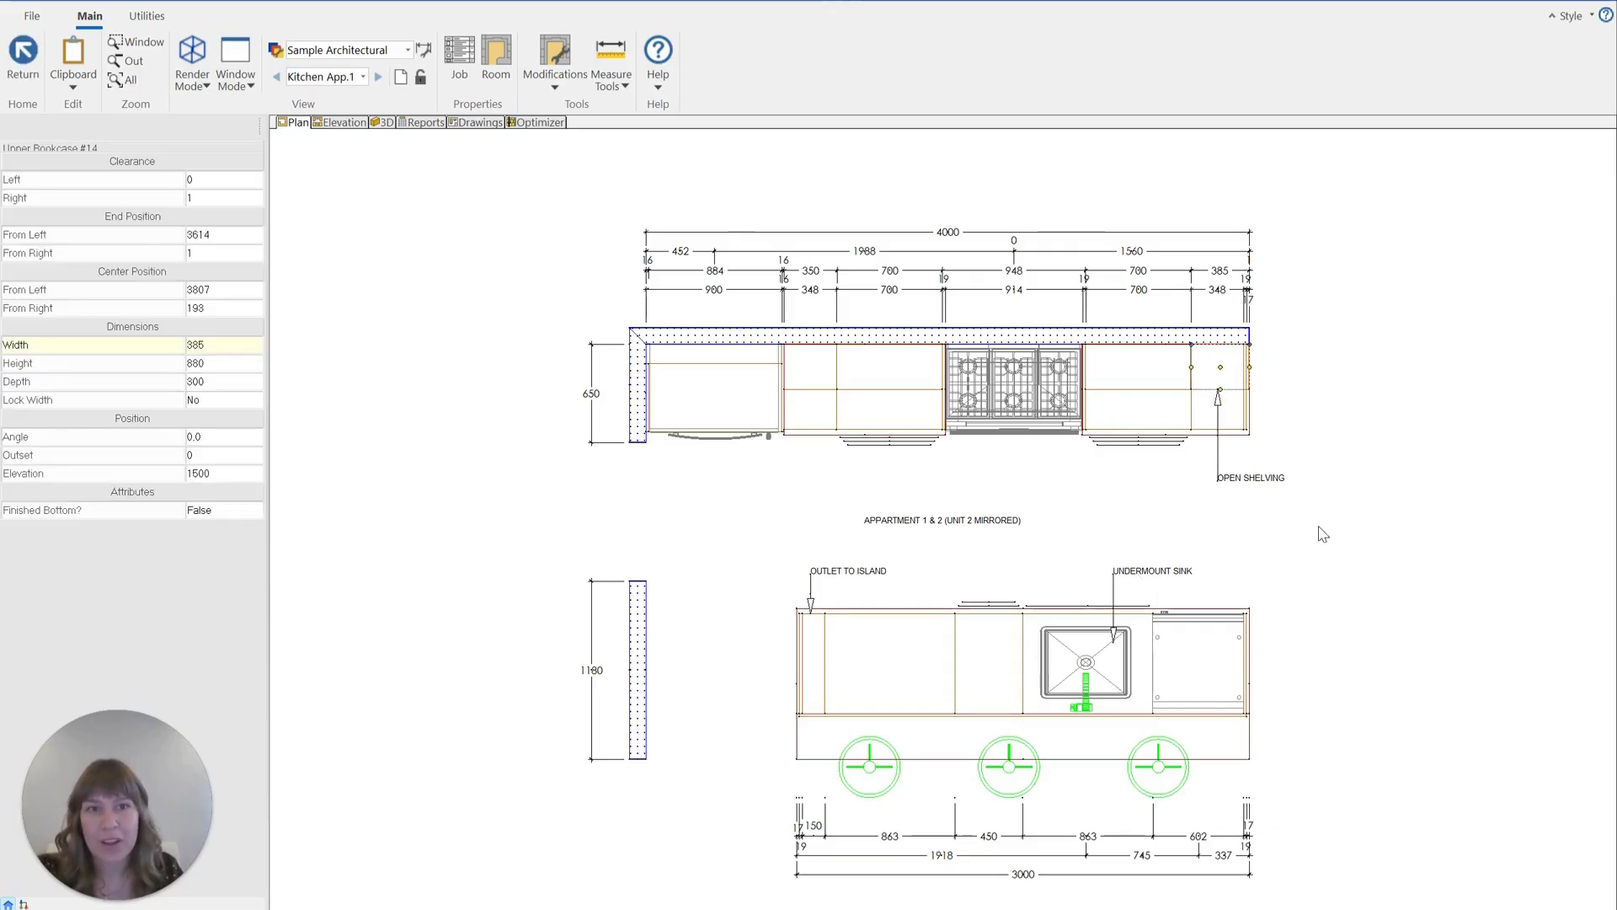
{"action": "left_click", "coordinate": [342, 122]}
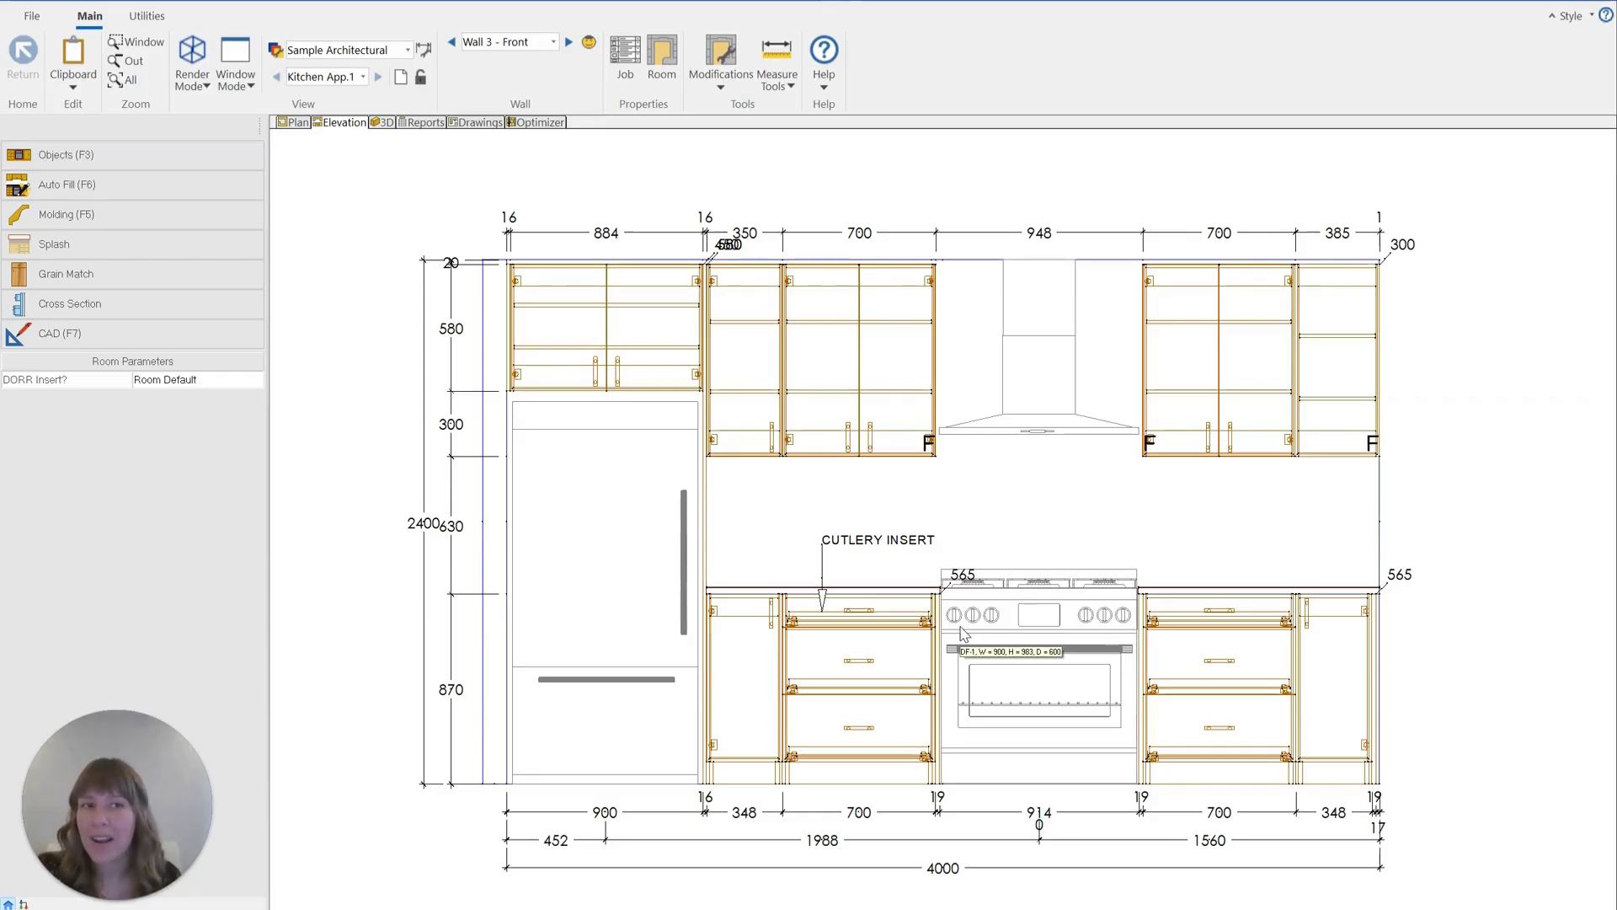
{"action": "left_click", "coordinate": [298, 123]}
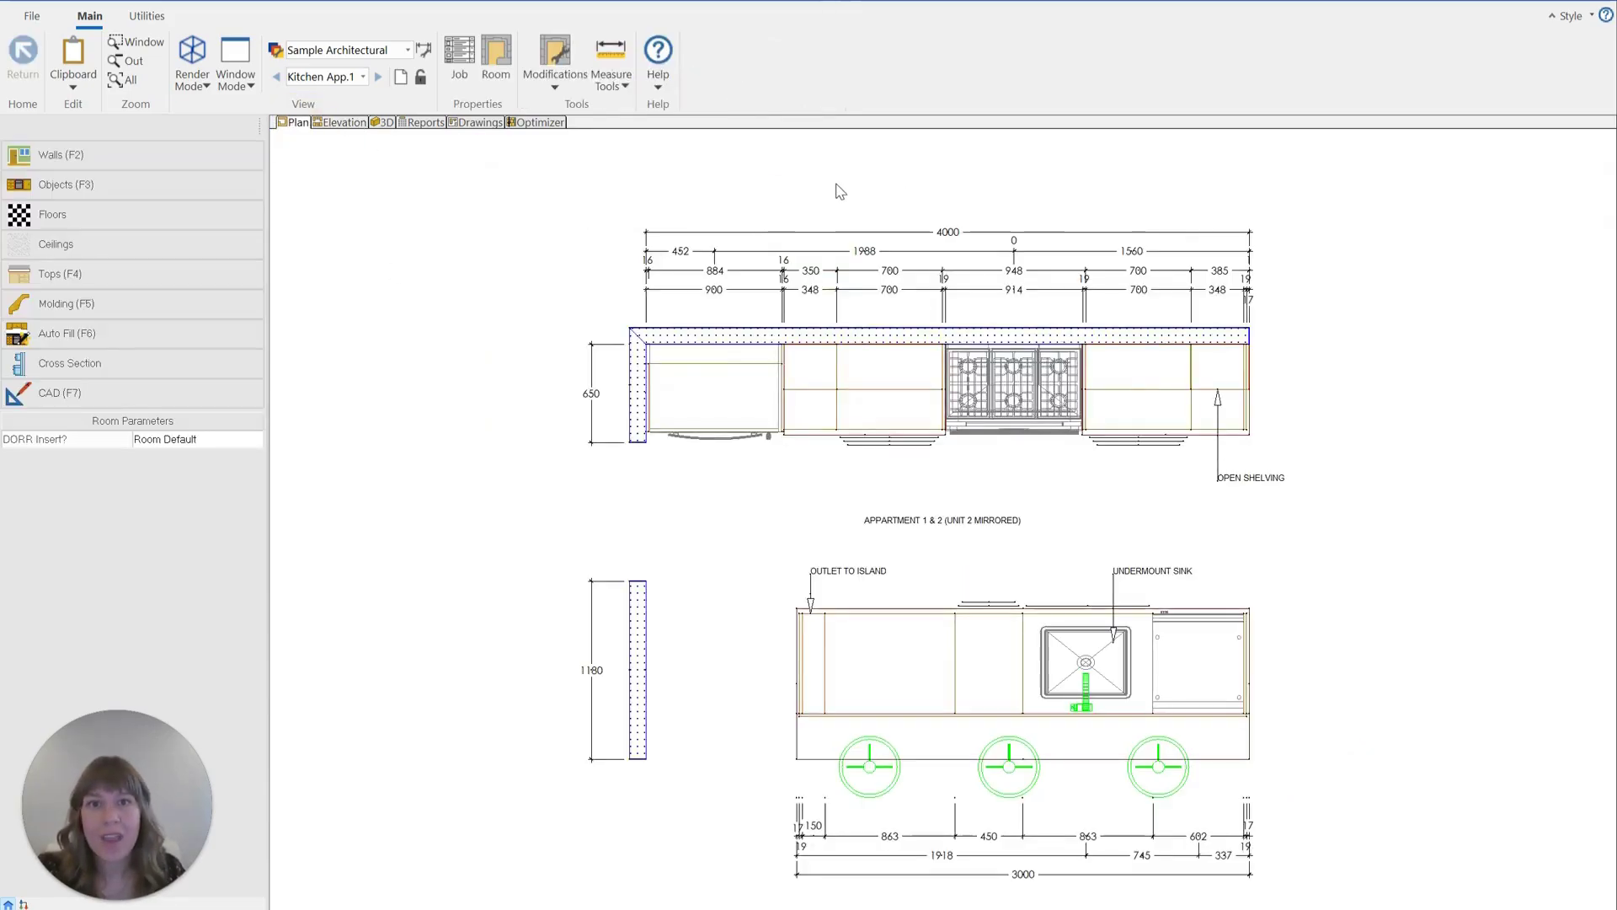
Copy the current room and switch to Kitchen App.1 (Copy 1)
{"action": "left_click", "coordinate": [573, 85]}
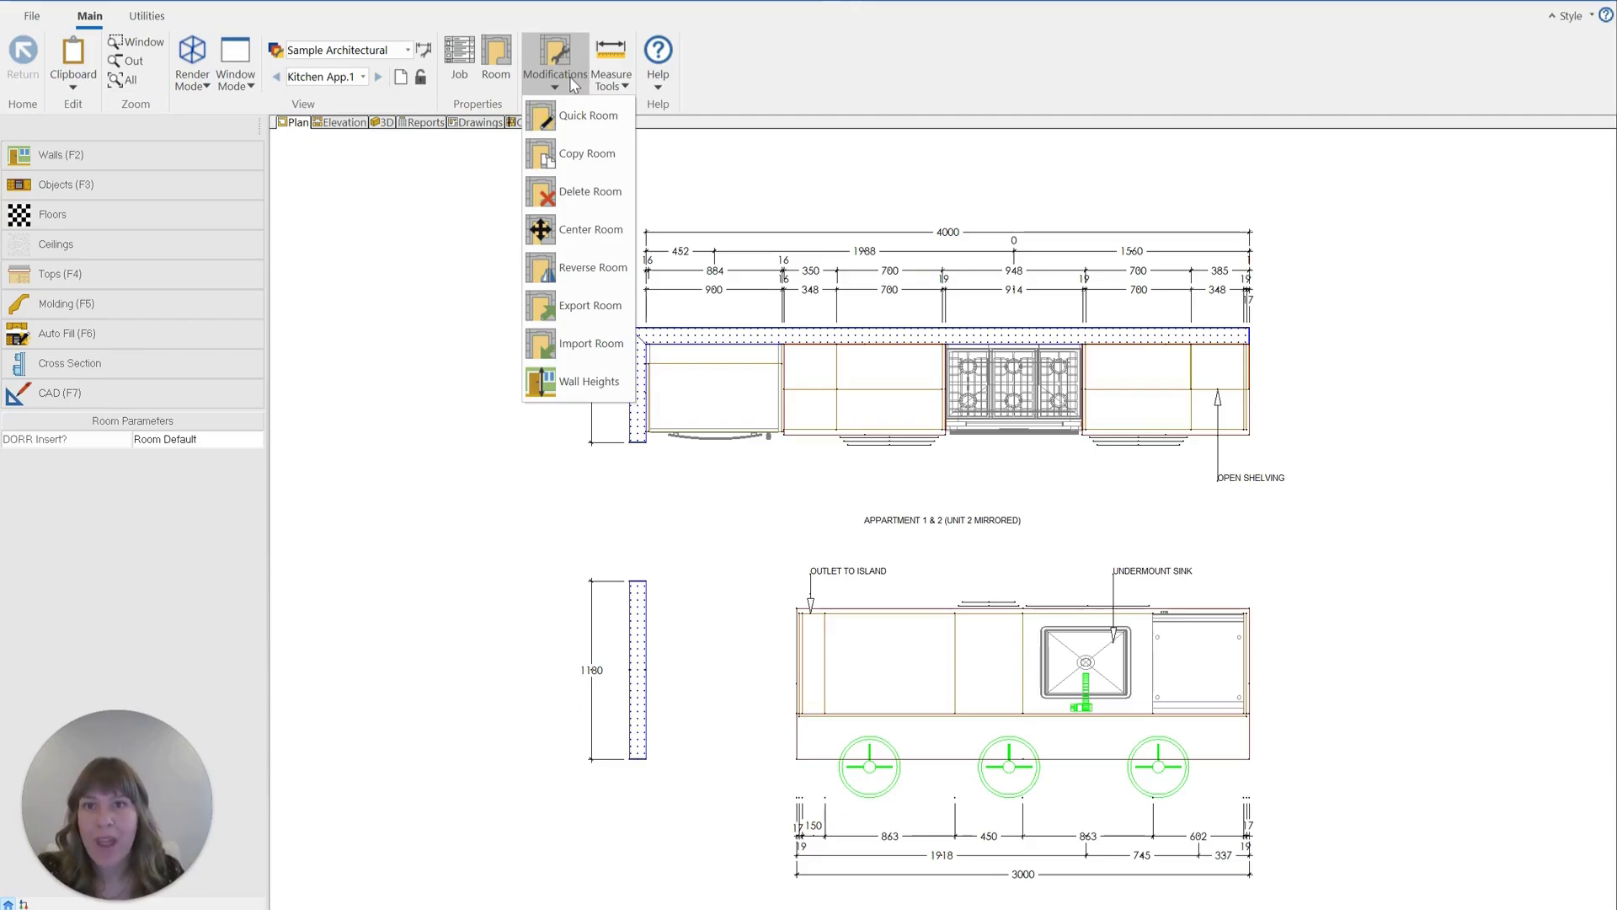
{"action": "left_click", "coordinate": [587, 154]}
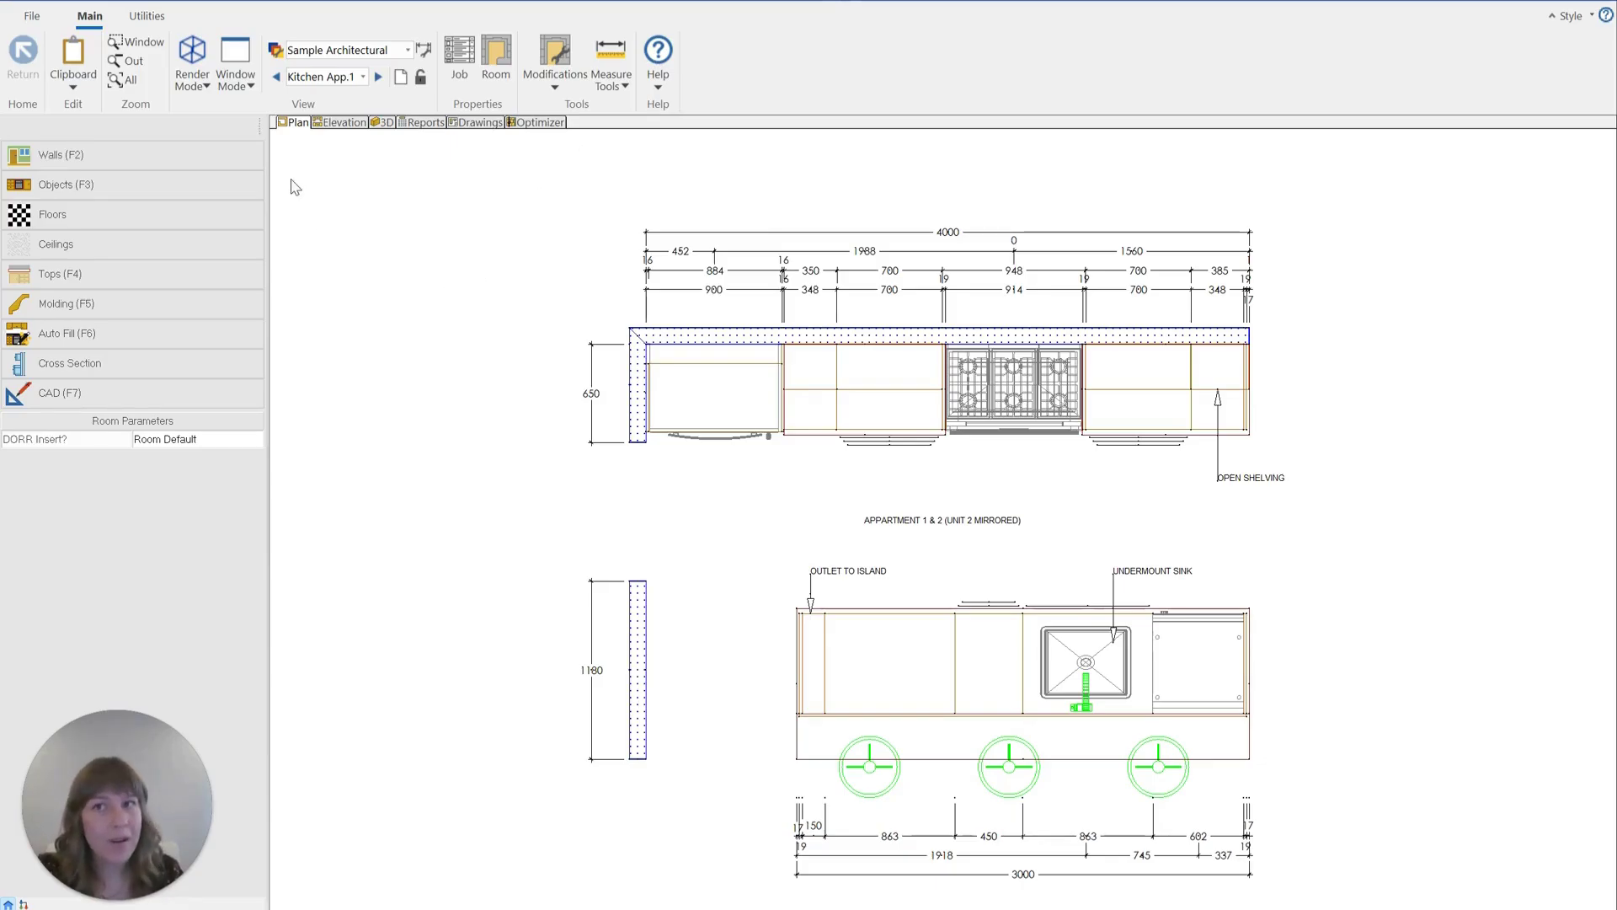
{"action": "left_click", "coordinate": [360, 77]}
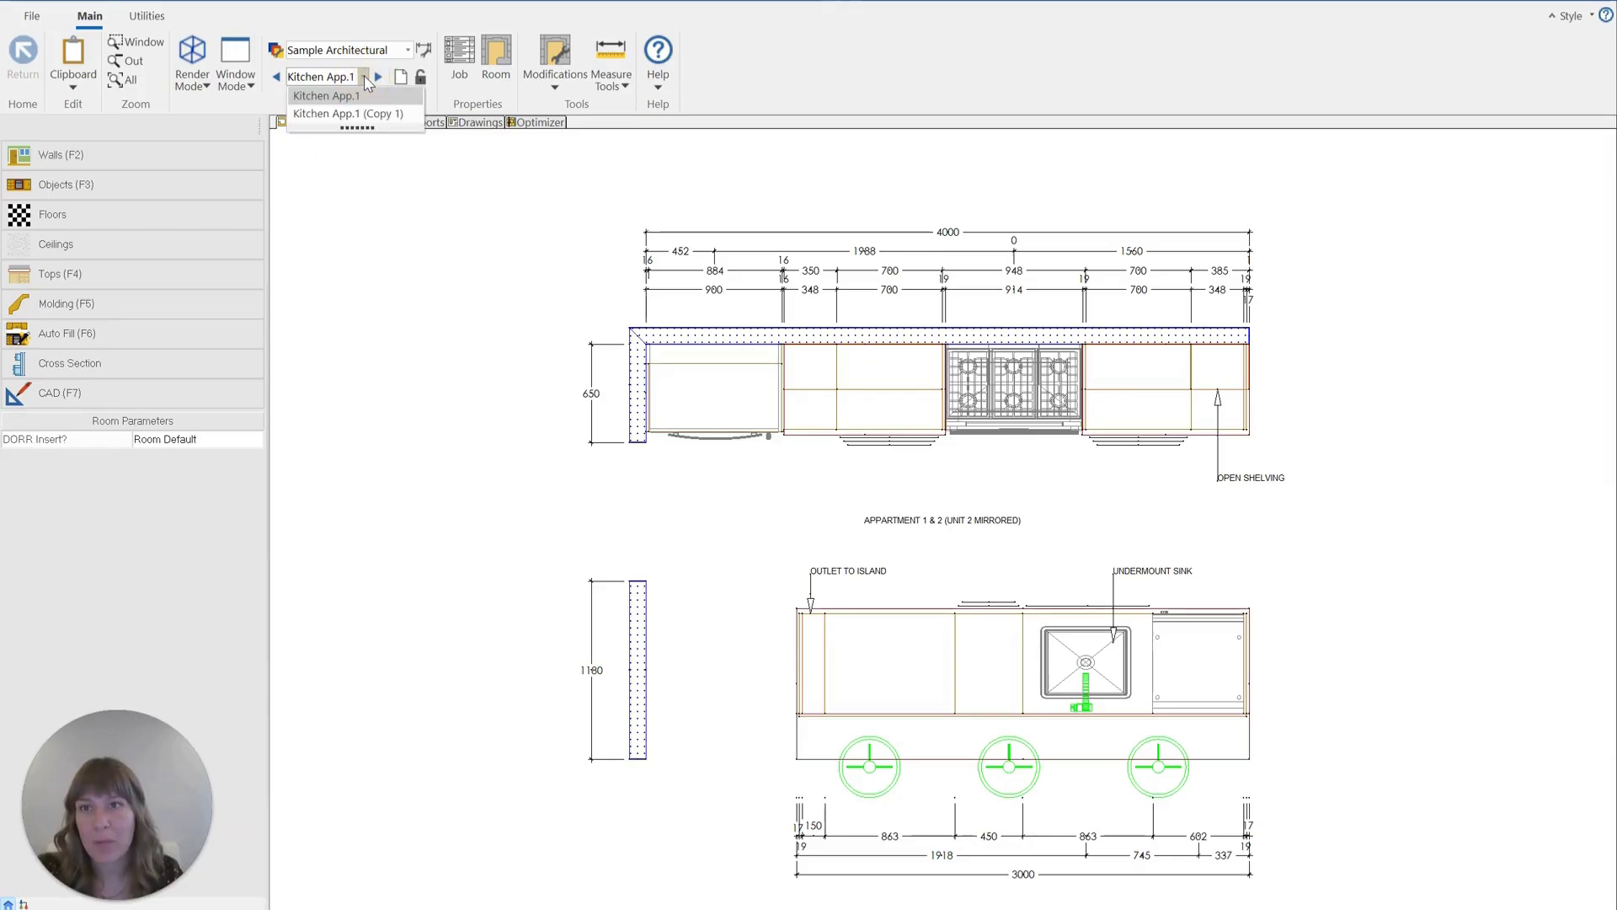
{"action": "left_click", "coordinate": [411, 116]}
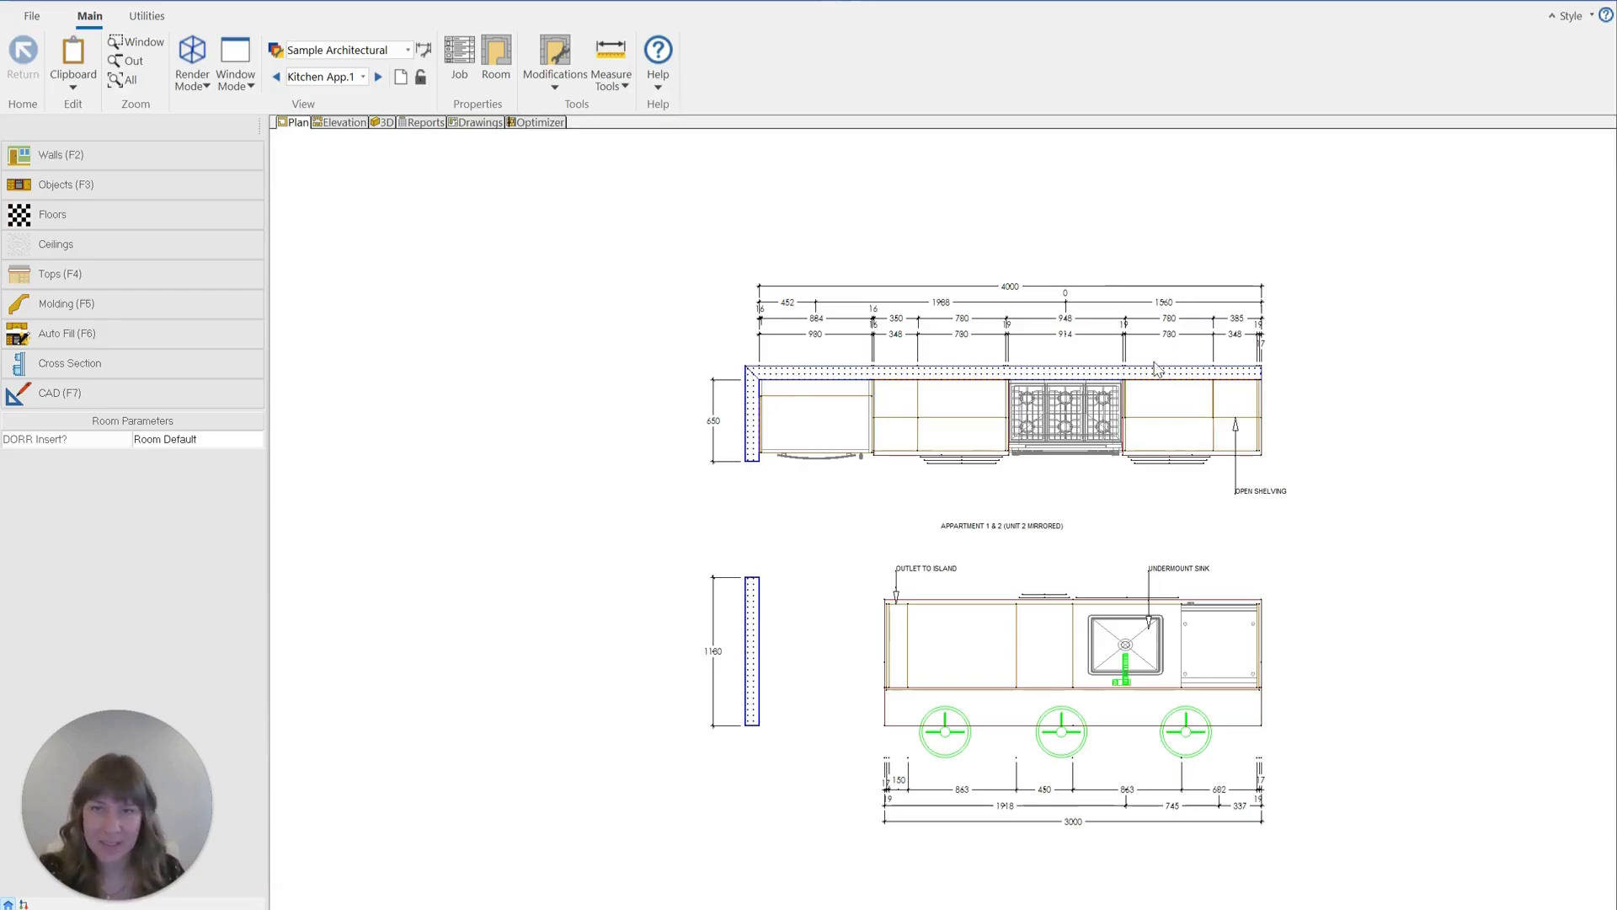
In Room Properties, change the name from Kitchen App.1 (Copy 1) to Kitchen App.2
{"action": "left_click", "coordinate": [496, 59]}
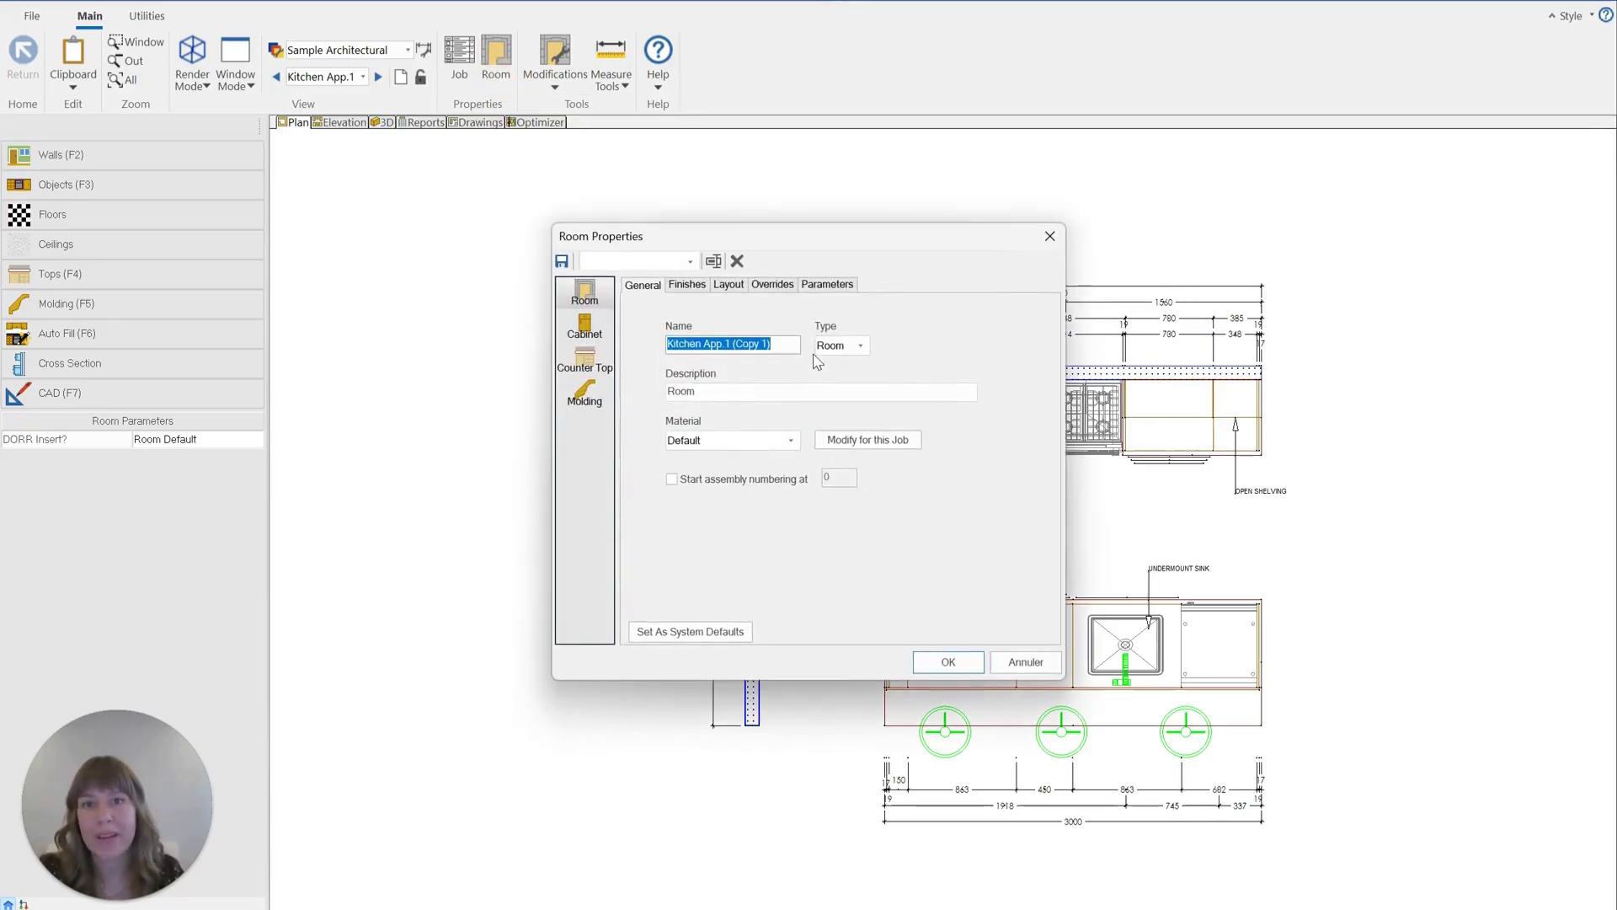
{"action": "left_click", "coordinate": [730, 344]}
{"action": "left_click_drag", "start_coordinate": [728, 346], "coordinate": [803, 349]}
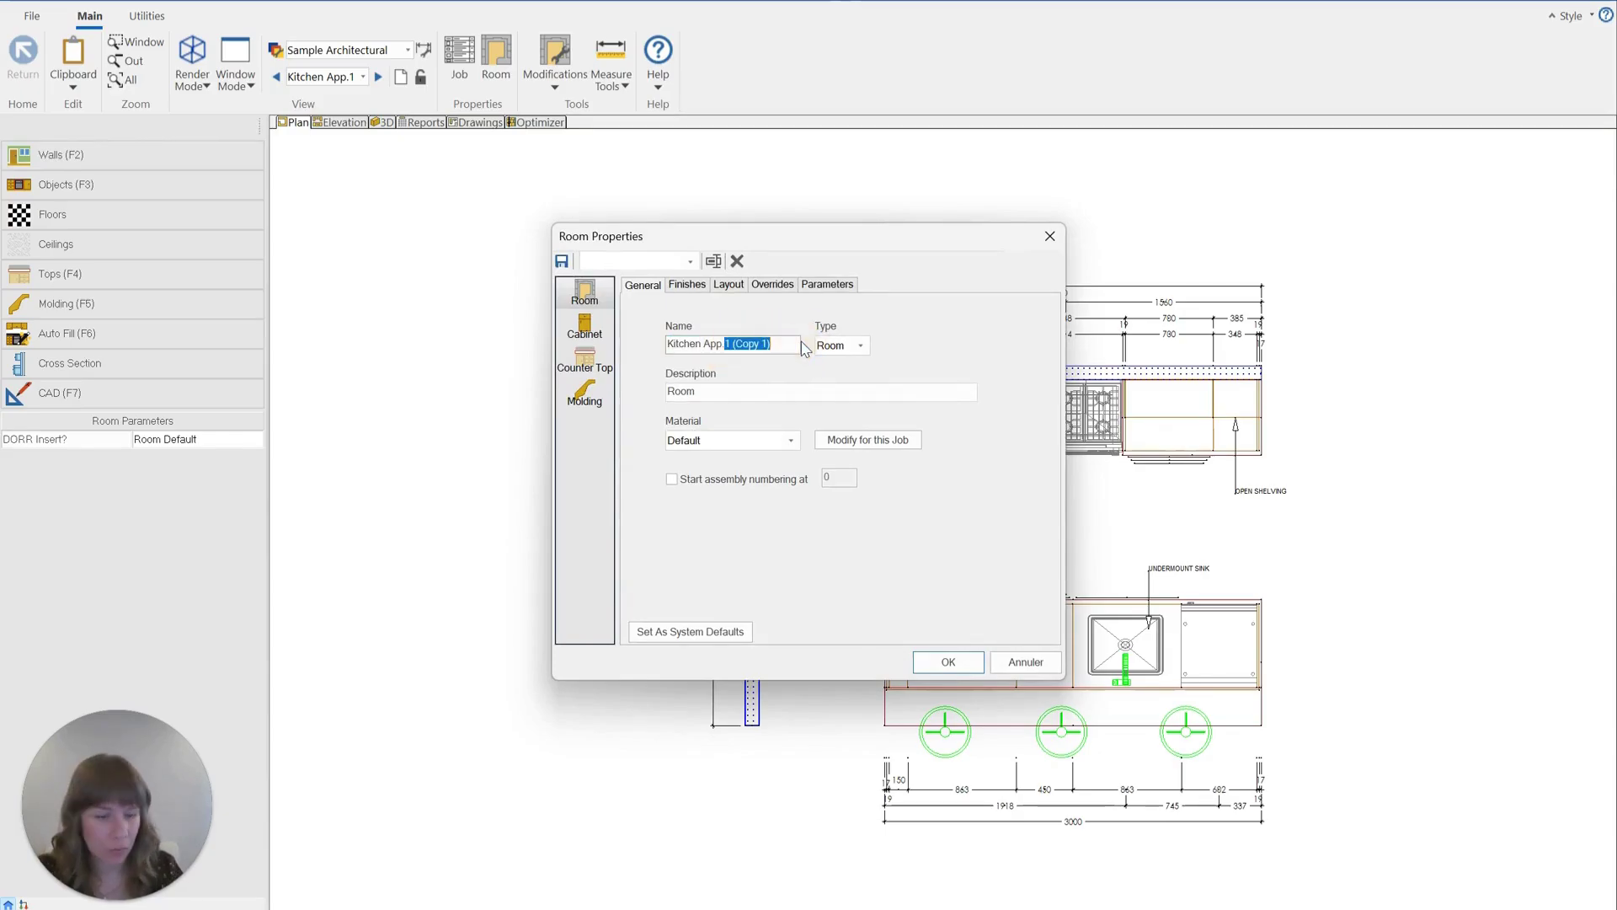
{"action": "key", "text": "BackSpace"}
{"action": "key", "text": "BackSpace"}
{"action": "type", "text": "2"}
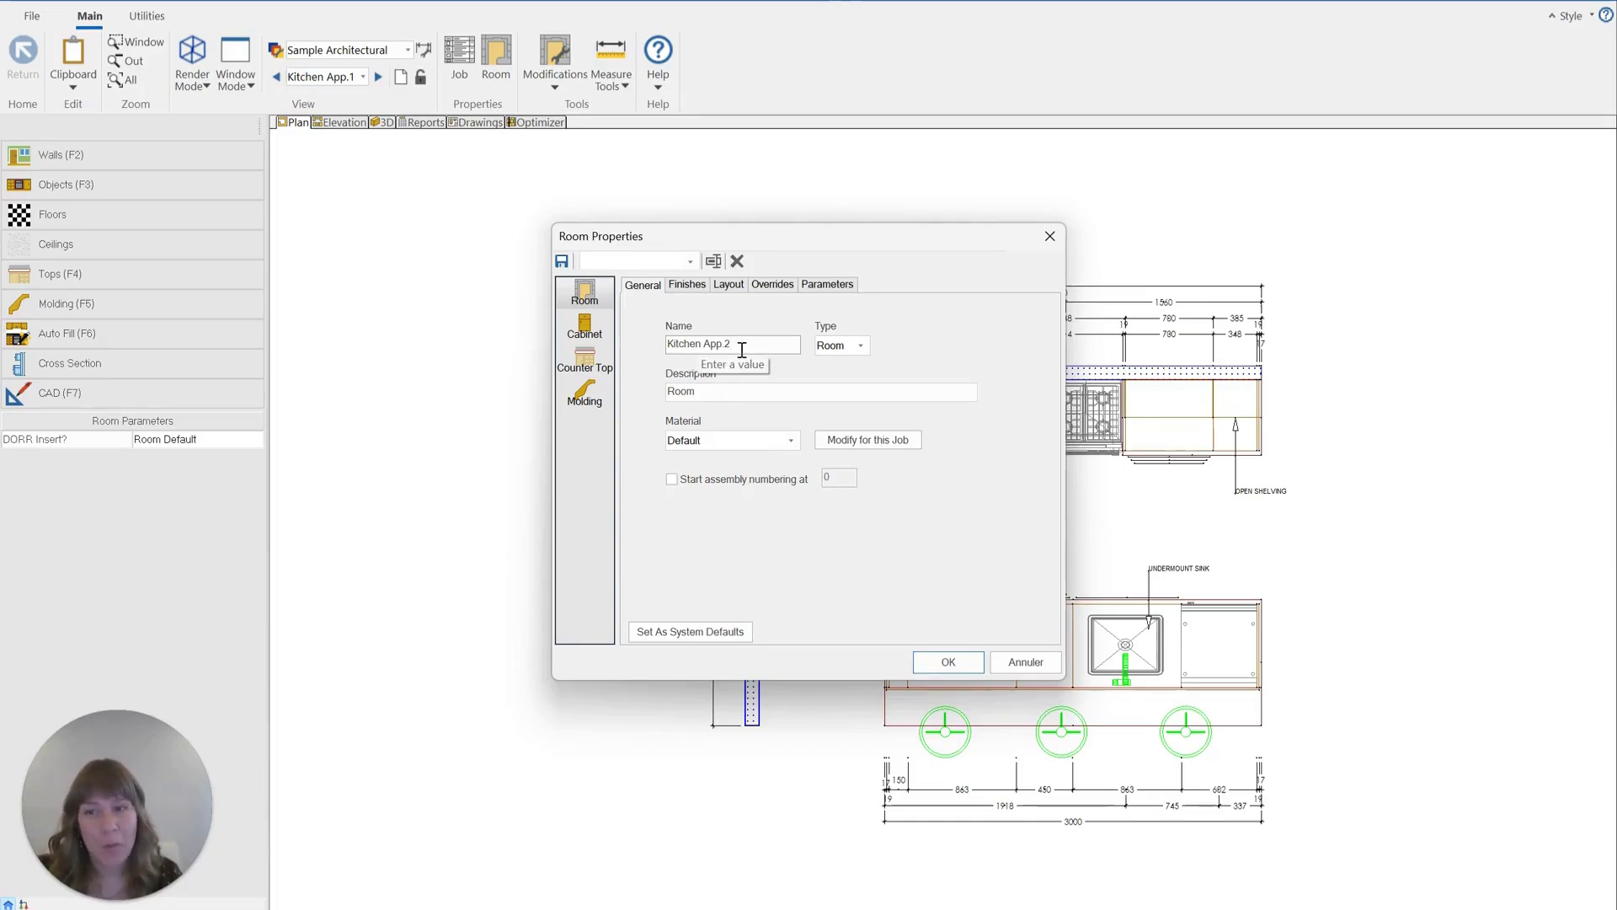
{"action": "left_click", "coordinate": [948, 662]}
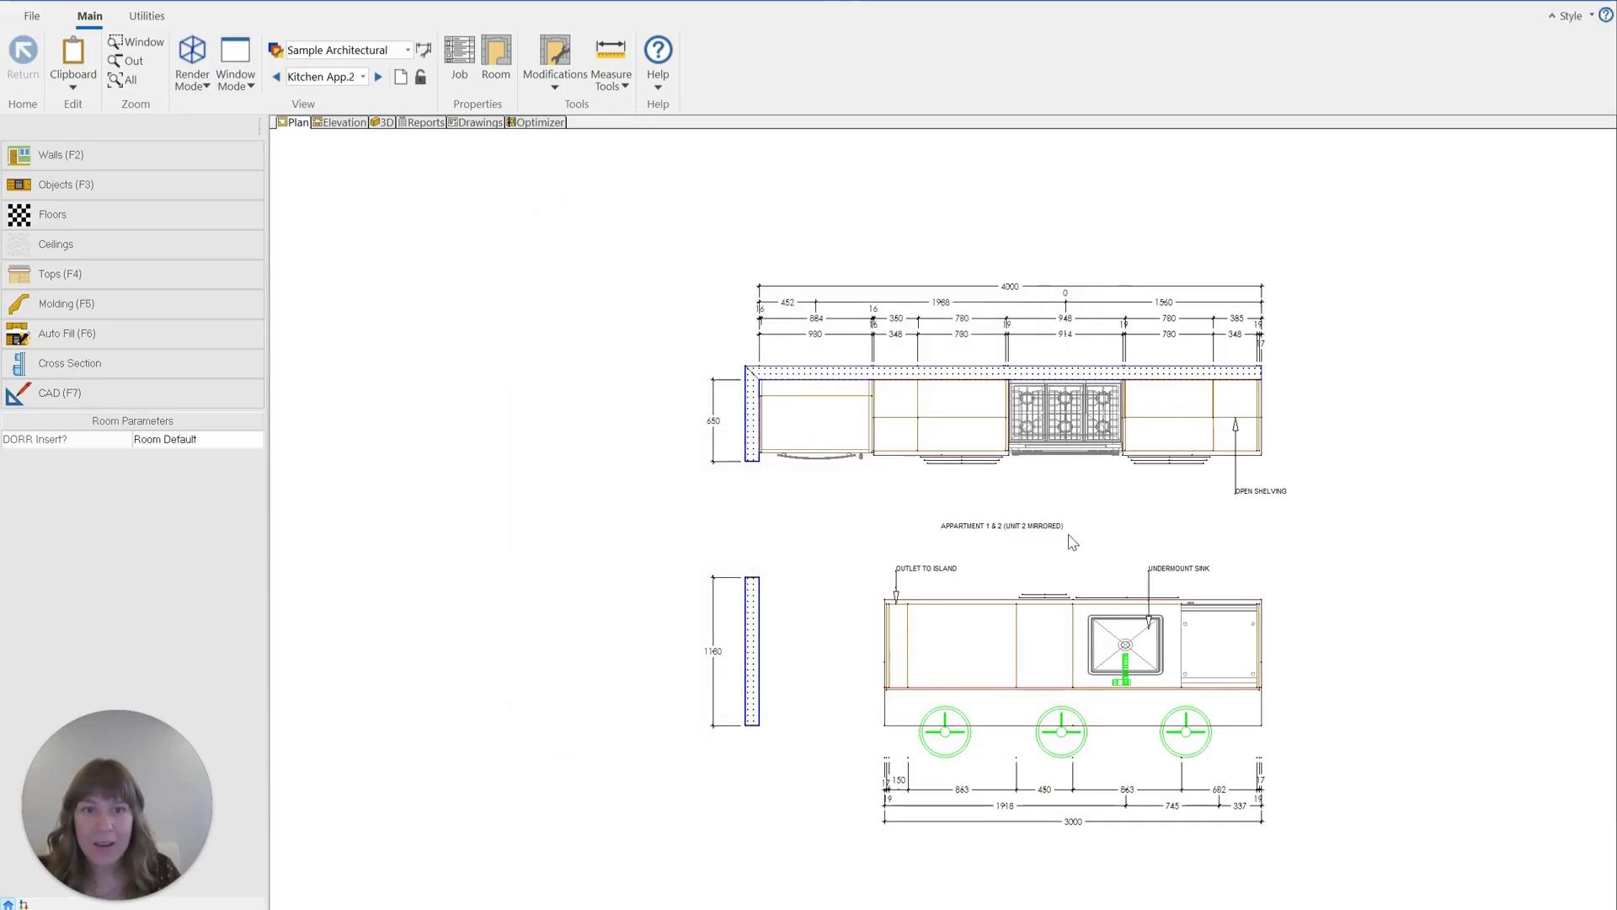
Edit the APPARTMENT 1 & 2 (UNIT 2 MIRRORED) label in CAD to read APPARTMENT 2
{"action": "left_click", "coordinate": [1044, 548]}
{"action": "left_click", "coordinate": [1041, 528]}
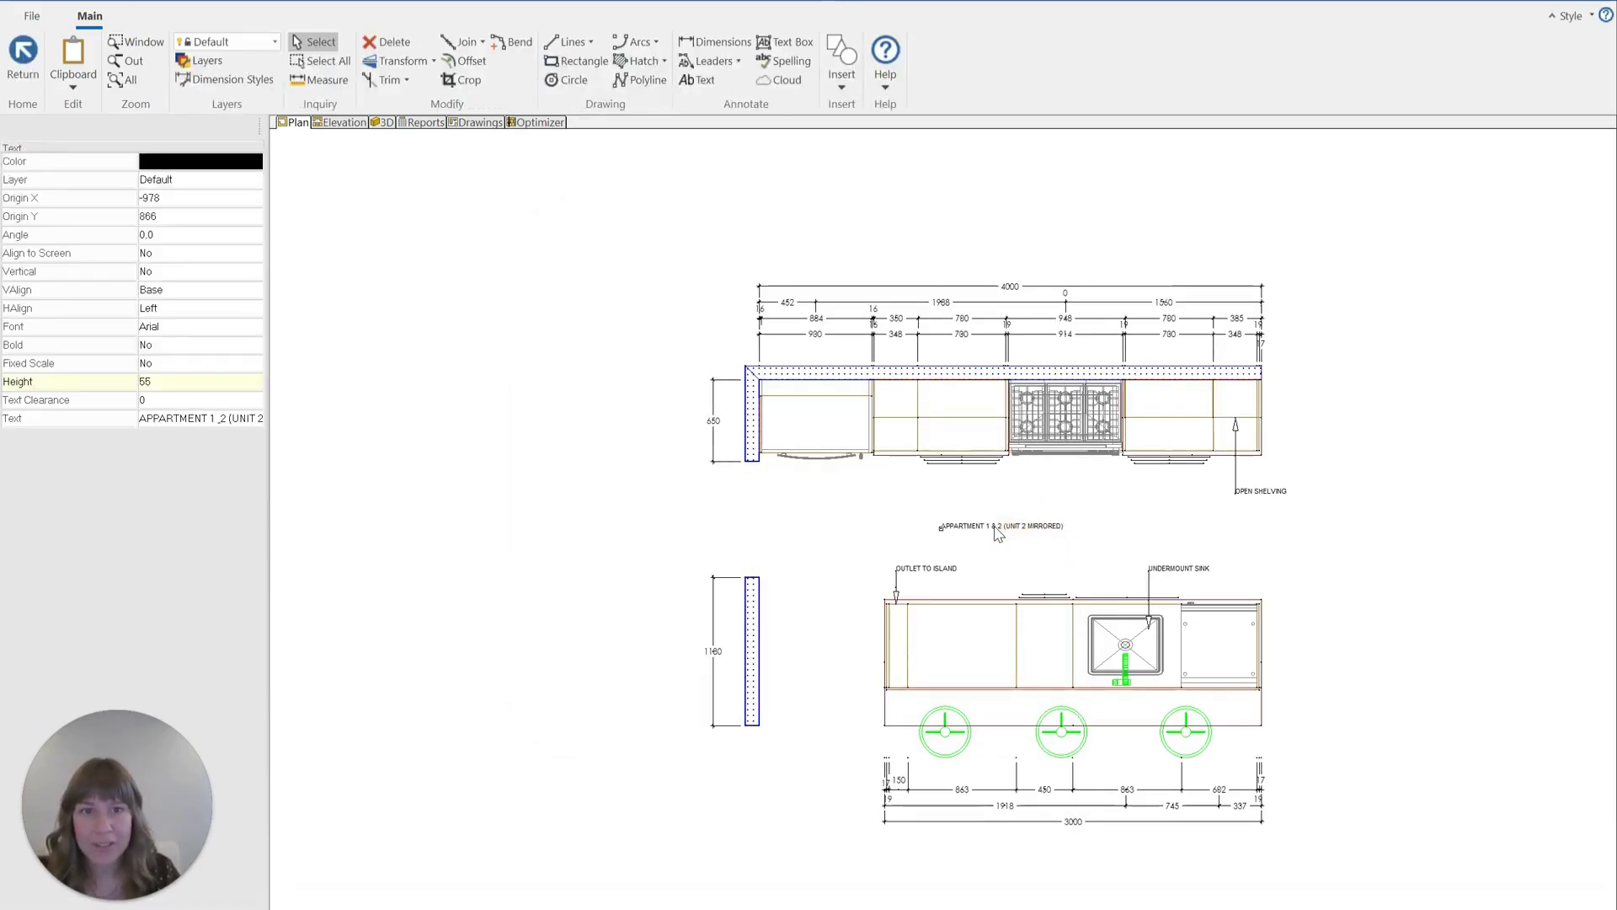
{"action": "double_click", "coordinate": [992, 526]}
{"action": "left_click_drag", "start_coordinate": [787, 404], "coordinate": [1018, 440]}
{"action": "type", "text": "2"}
{"action": "key", "text": "Return"}
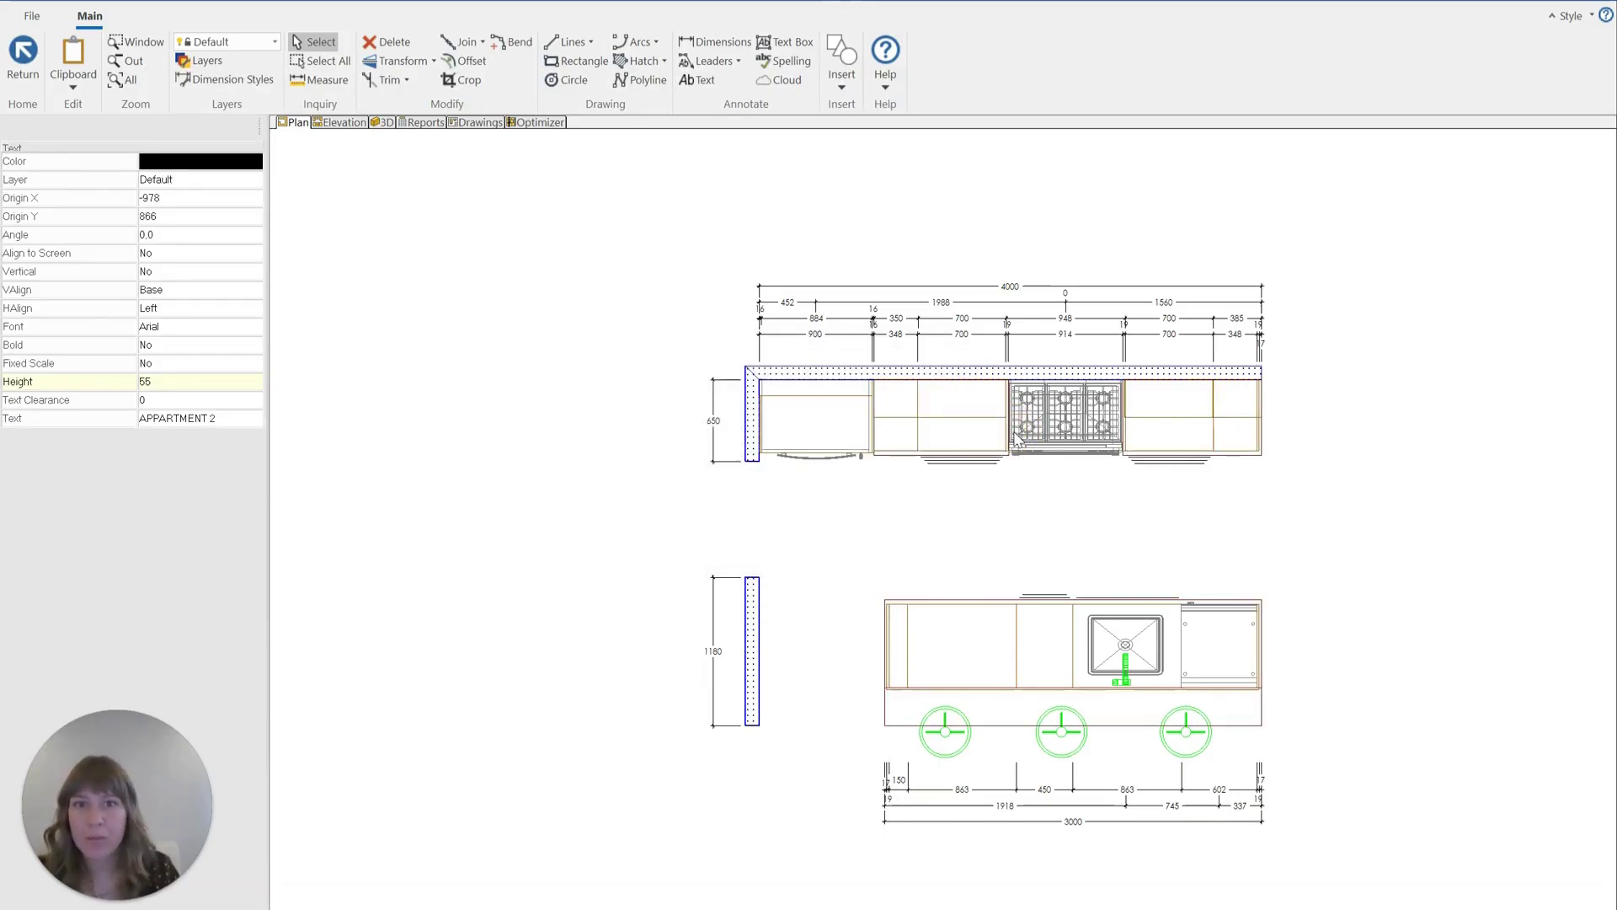
{"action": "left_click", "coordinate": [808, 337]}
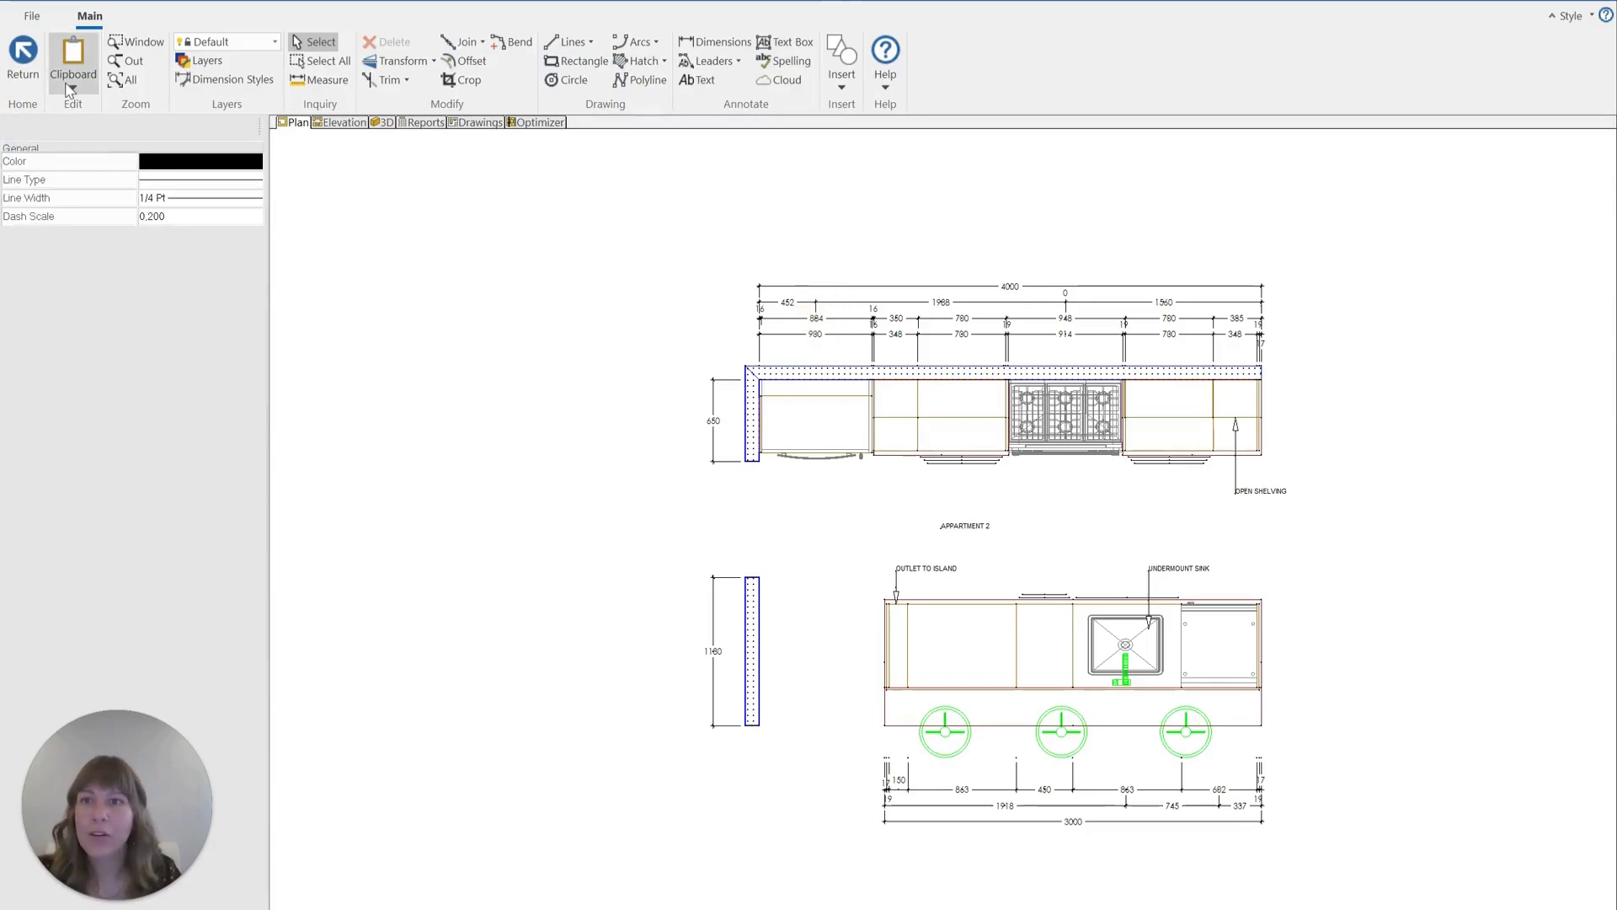
{"action": "left_click", "coordinate": [23, 58]}
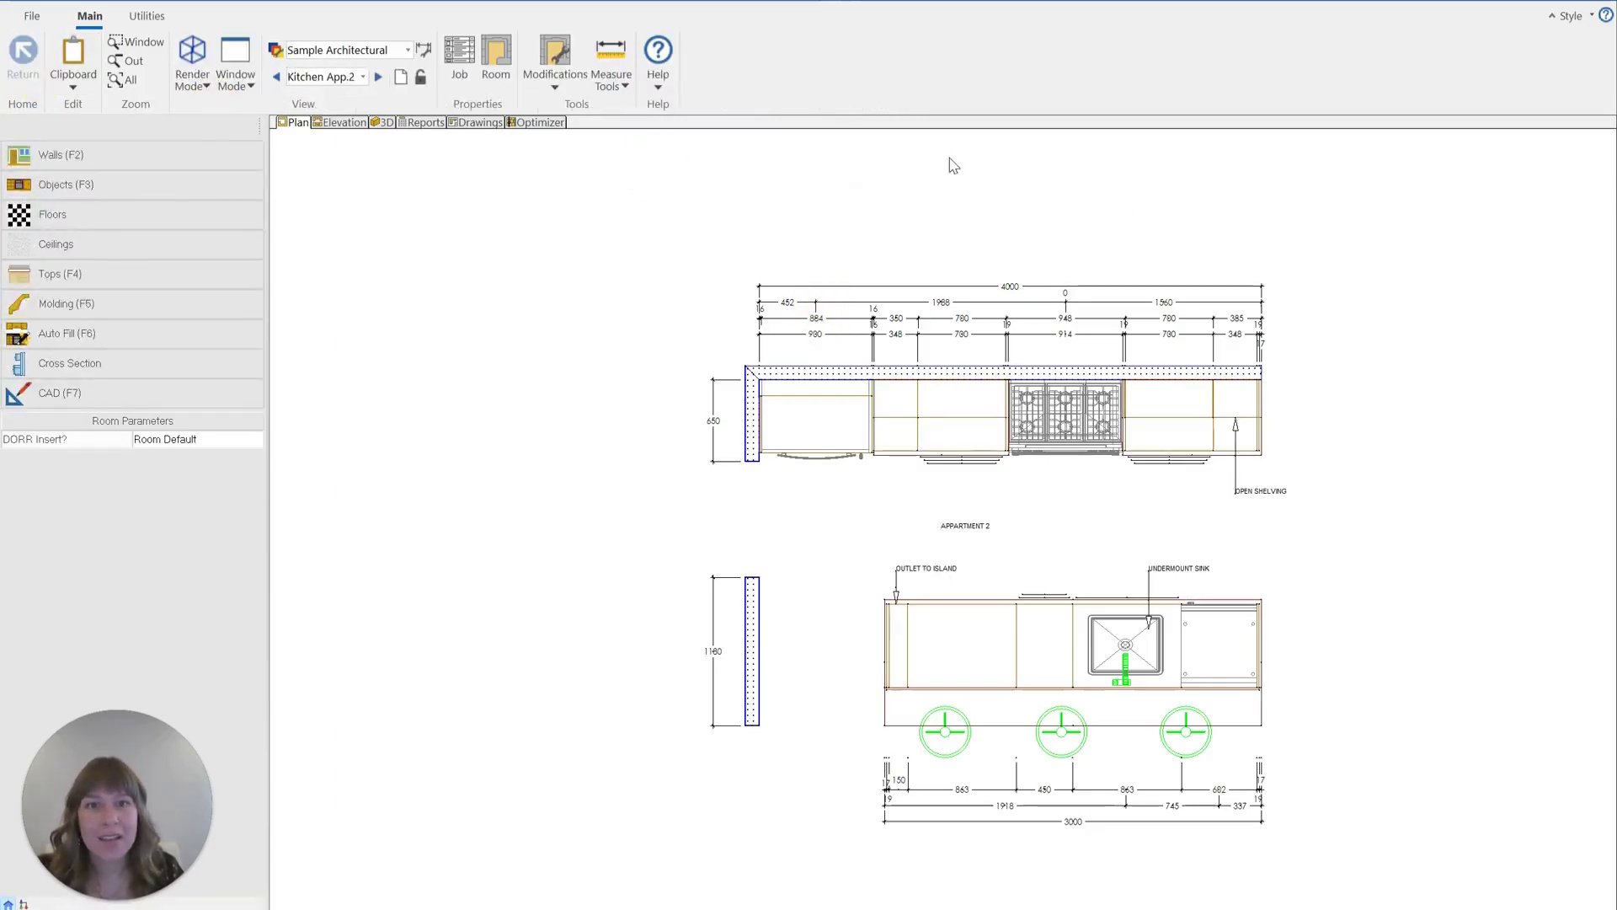
Mirror Kitchen App.2 so the sink and shelving sit at the left, then zoom in
{"action": "left_click", "coordinate": [565, 87]}
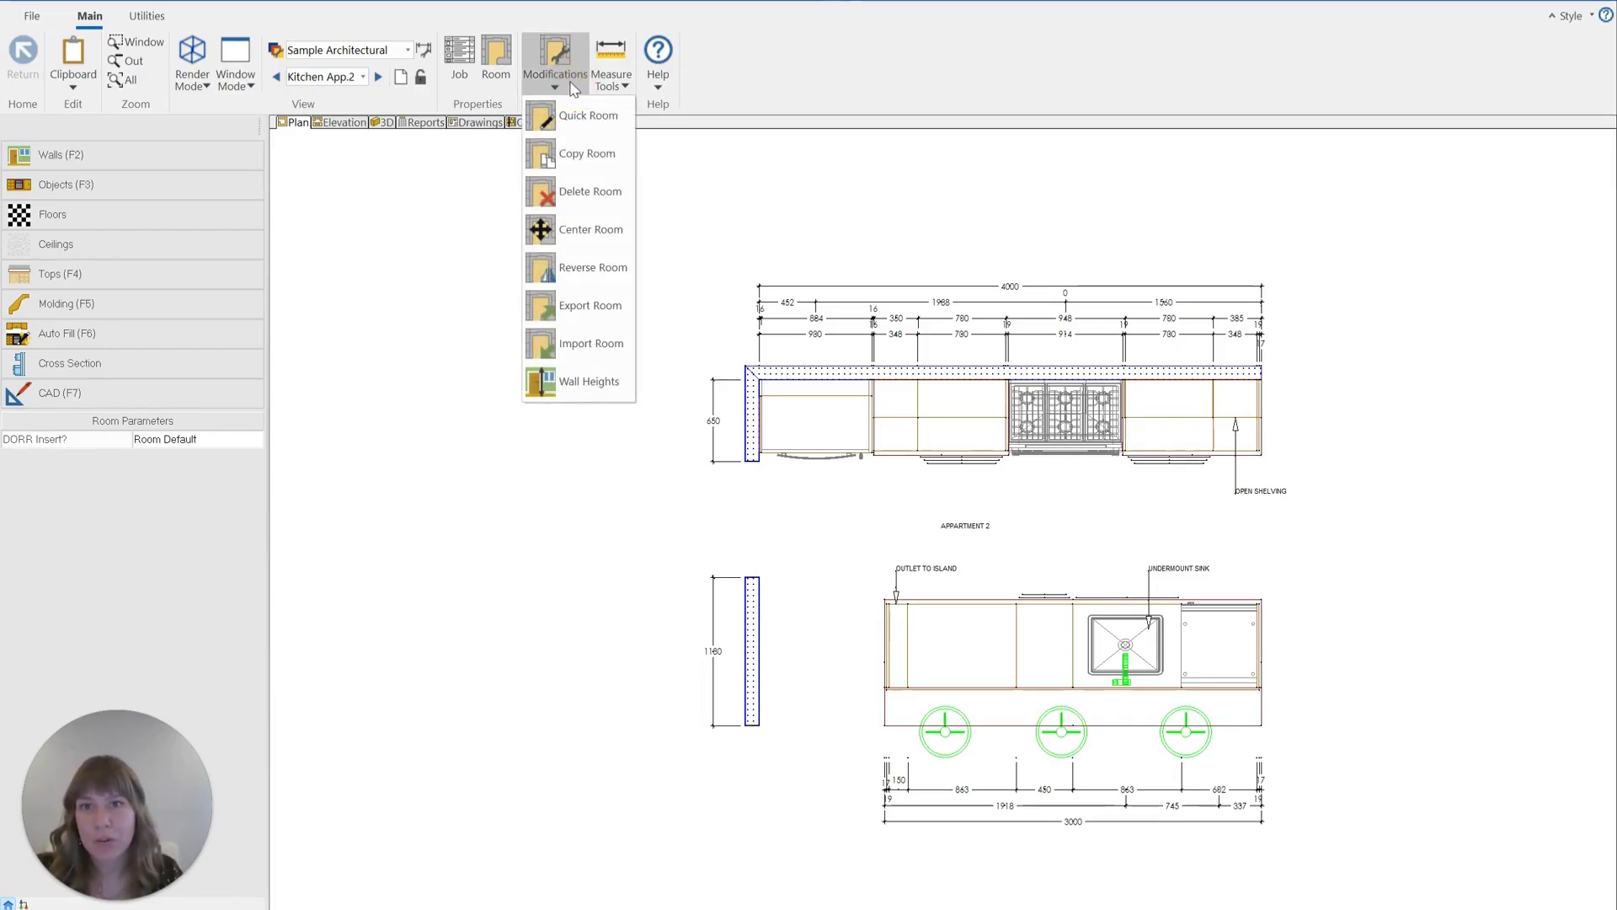
{"action": "left_click", "coordinate": [619, 266]}
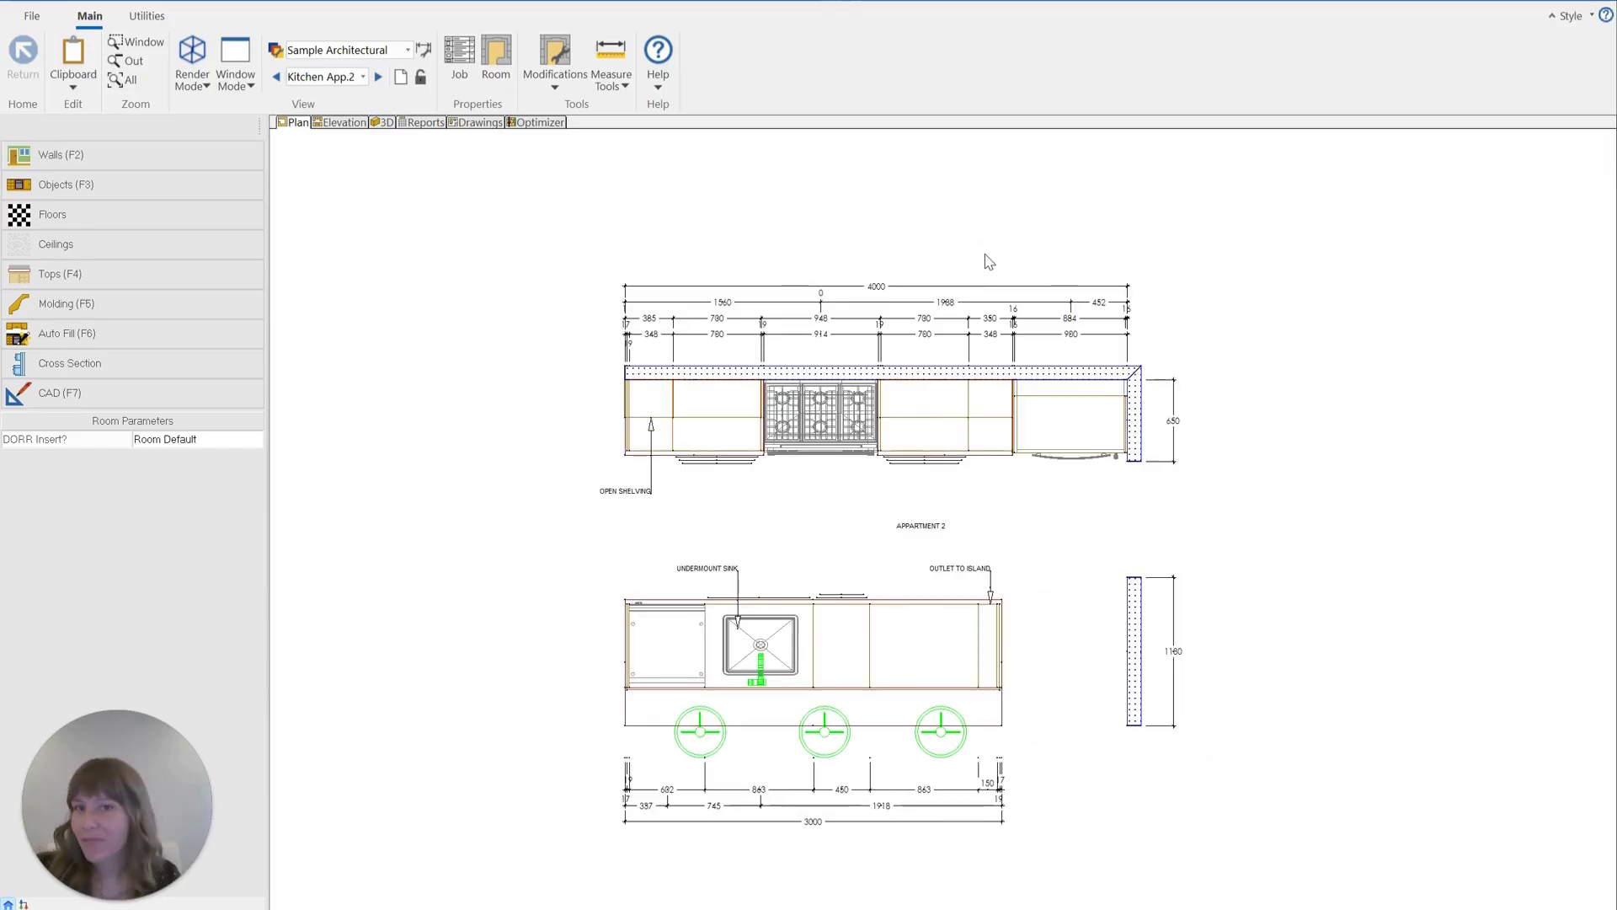
{"action": "scroll", "coordinate": [969, 476], "scroll_direction": "up", "scroll_amount": 1}
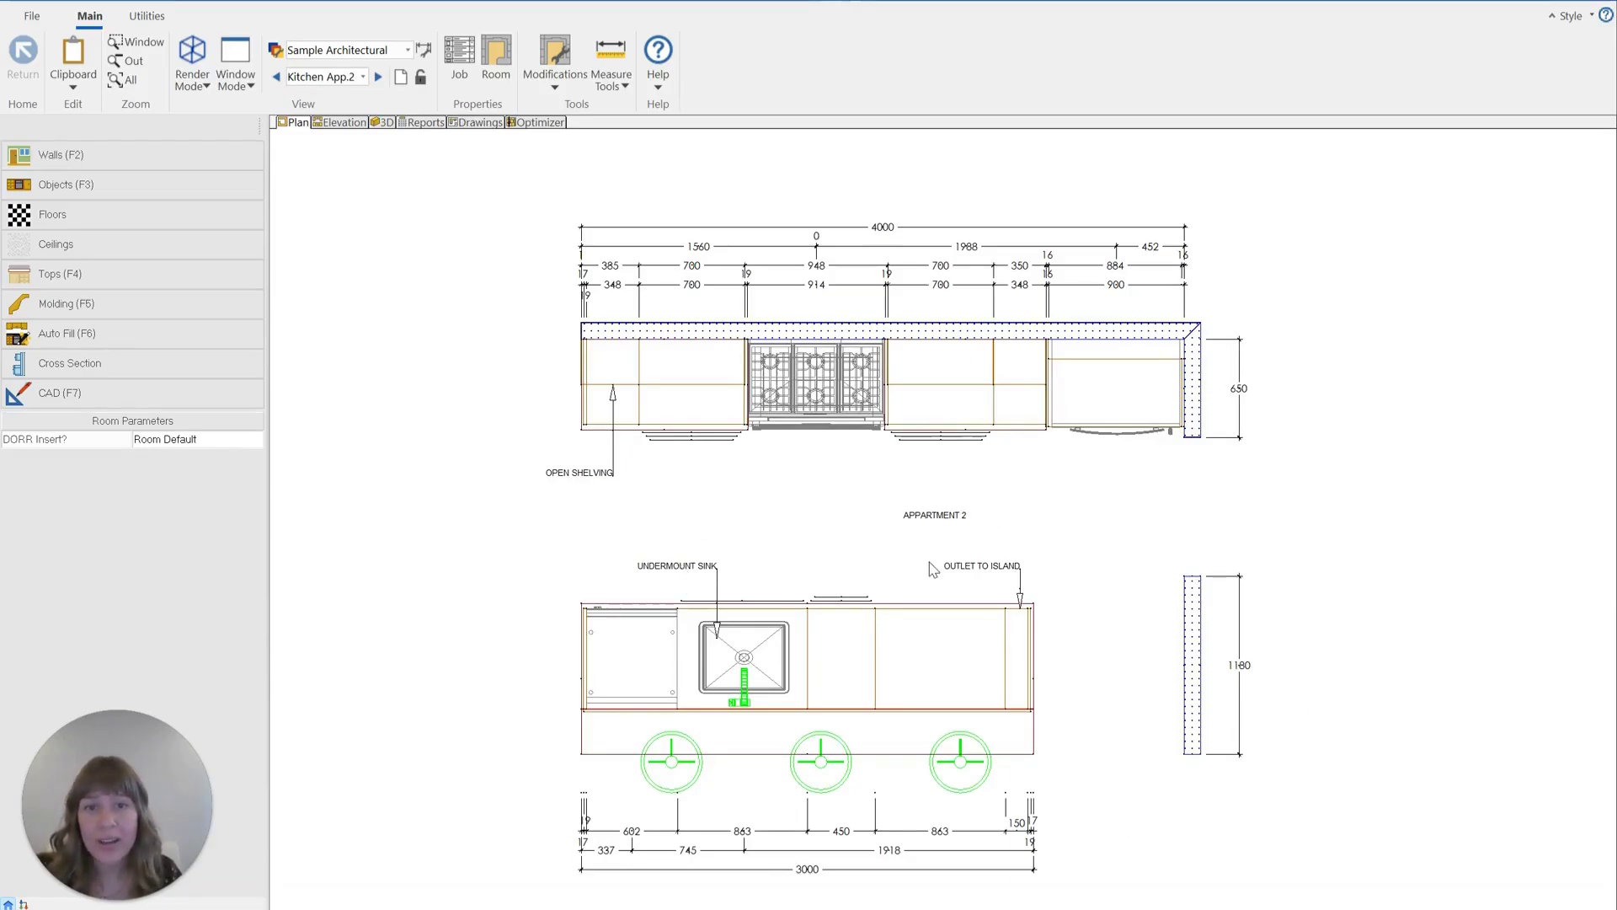
{"action": "left_click", "coordinate": [661, 394]}
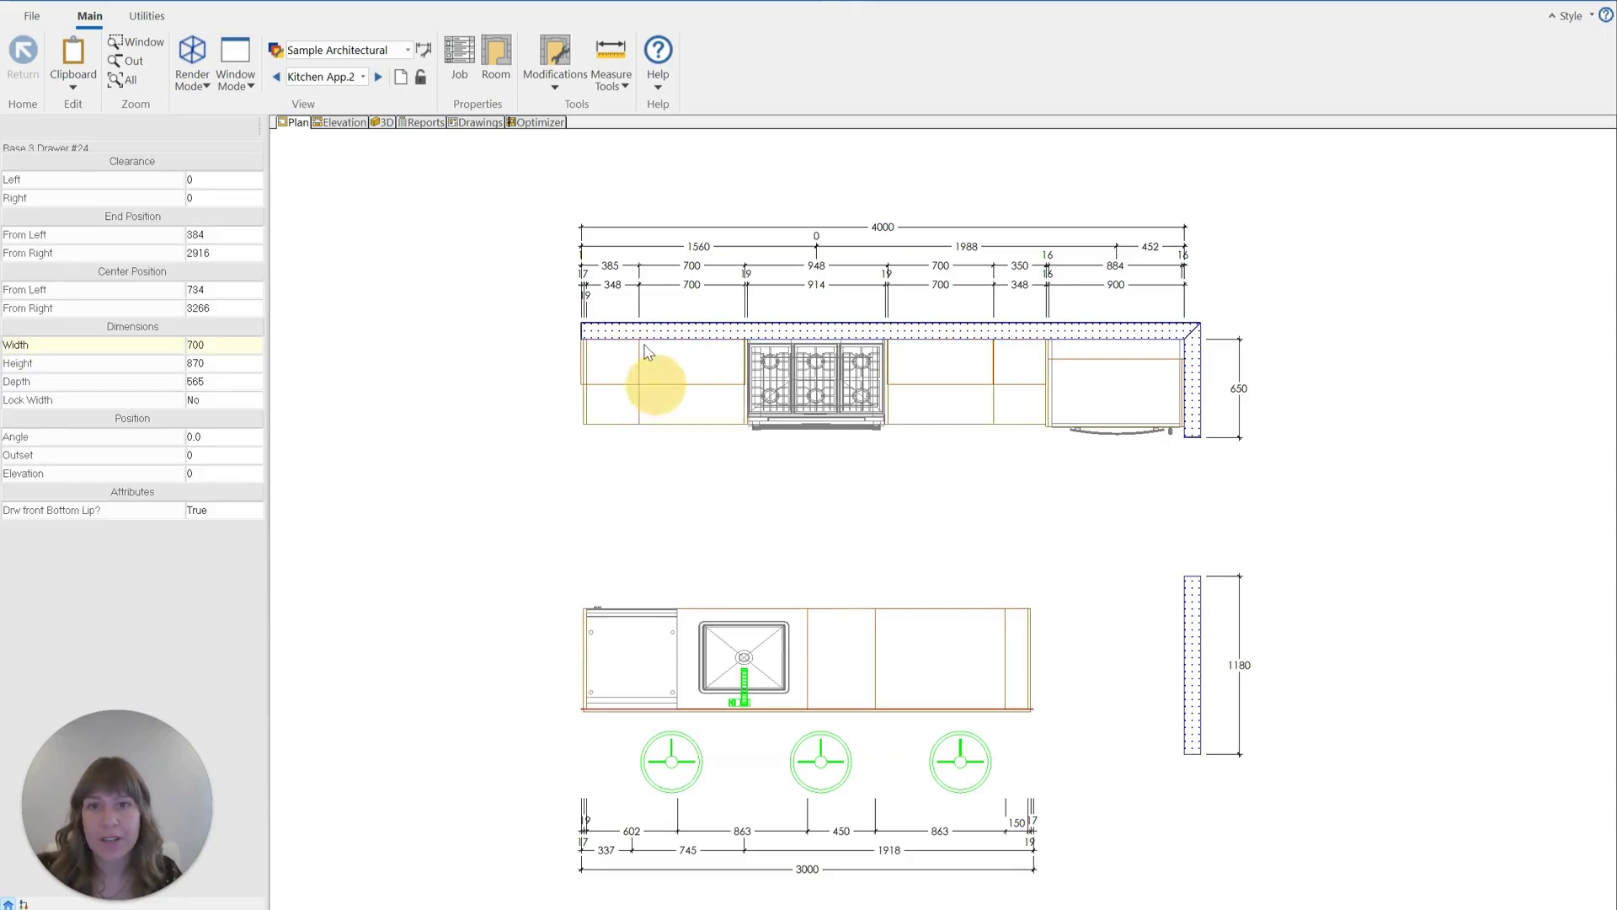
{"action": "left_click", "coordinate": [345, 123]}
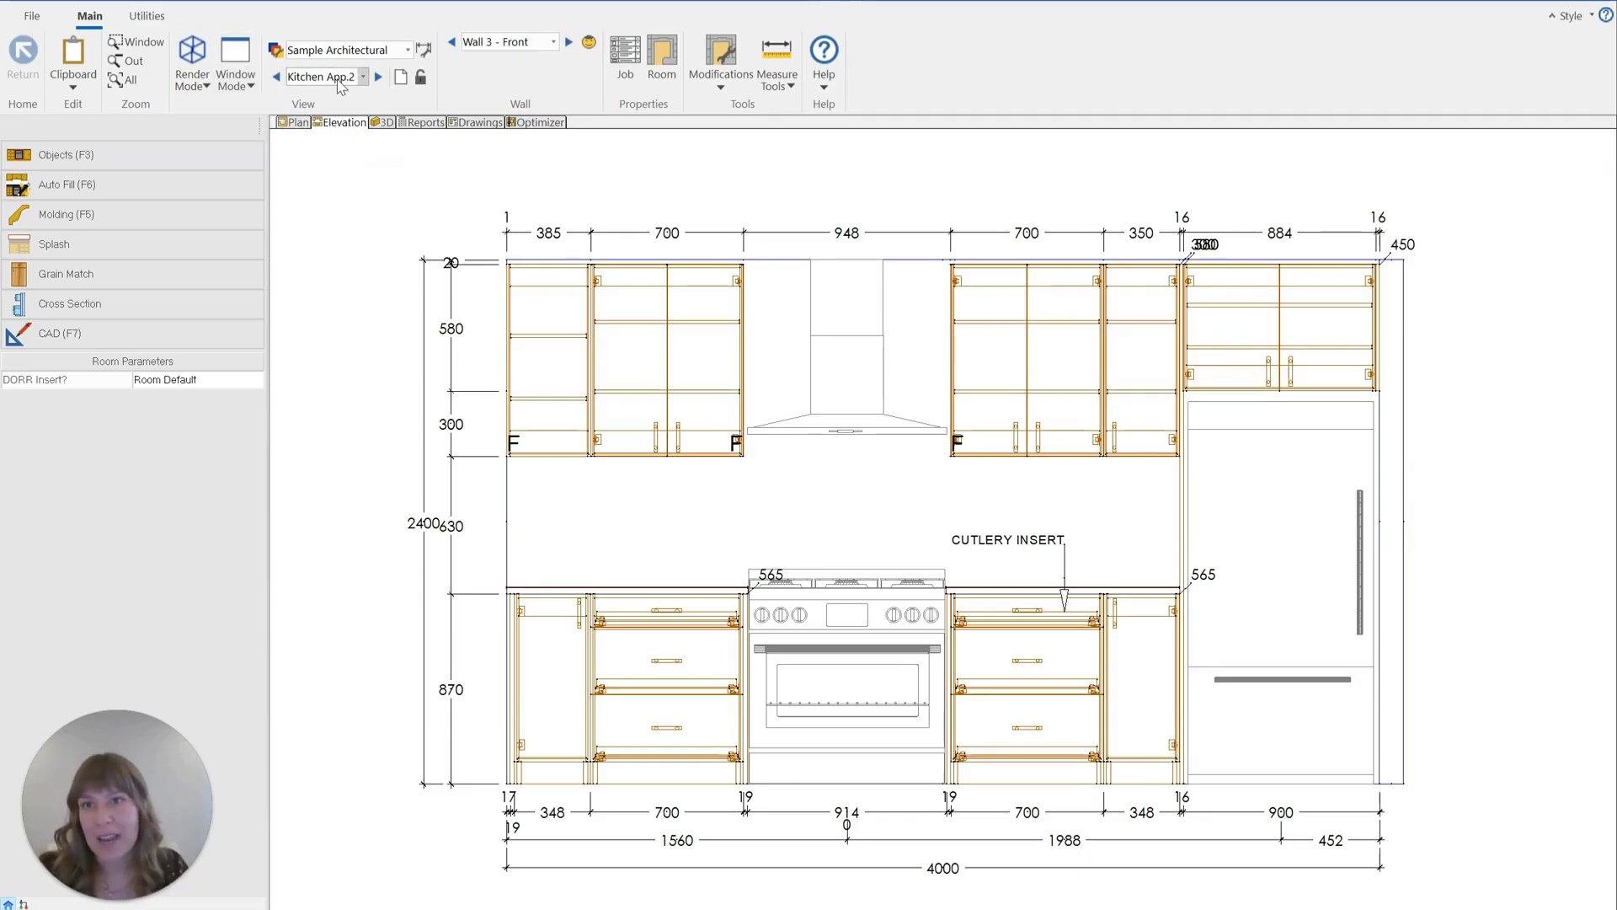
{"action": "left_click", "coordinate": [276, 77]}
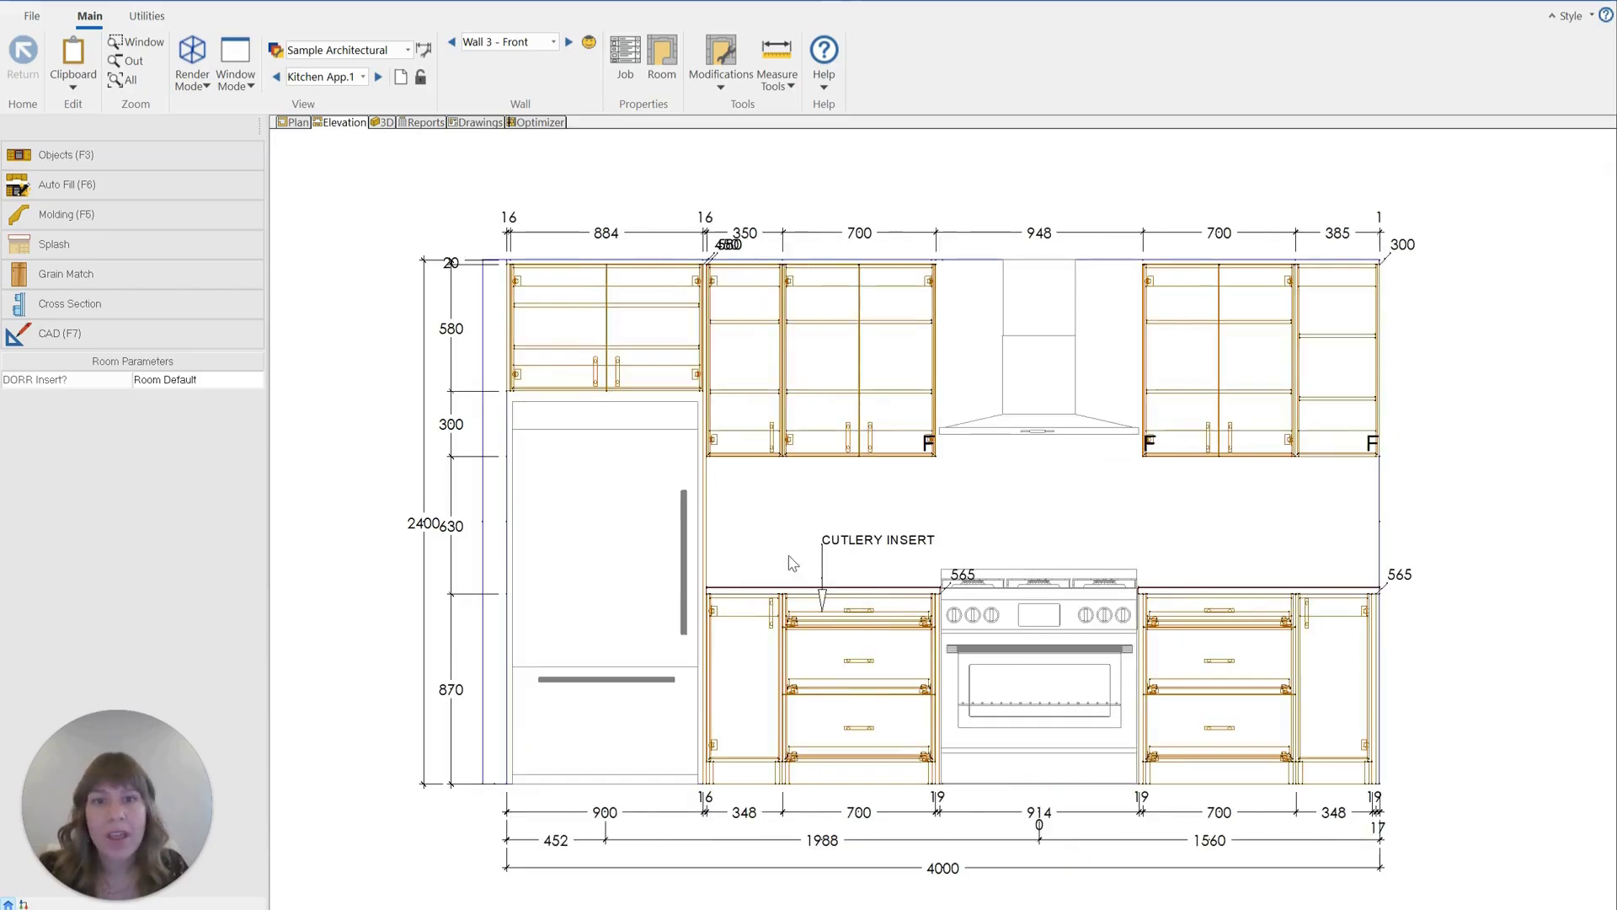
{"action": "left_click", "coordinate": [379, 77]}
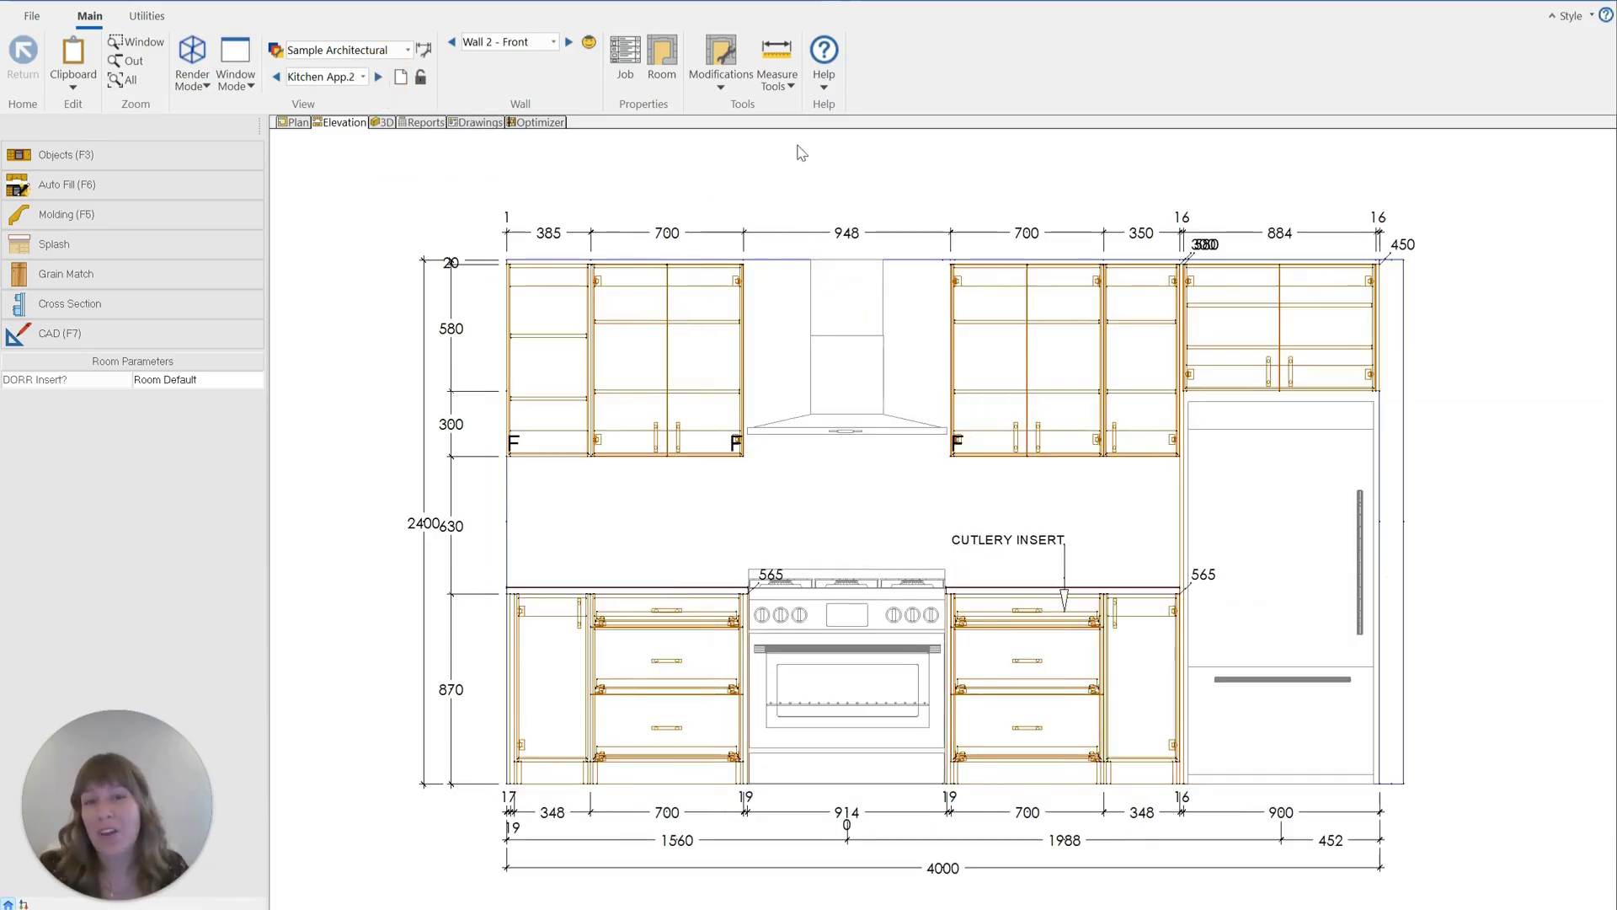
{"action": "left_click", "coordinate": [568, 43]}
{"action": "scroll", "coordinate": [1298, 545], "scroll_direction": "down", "scroll_amount": 1}
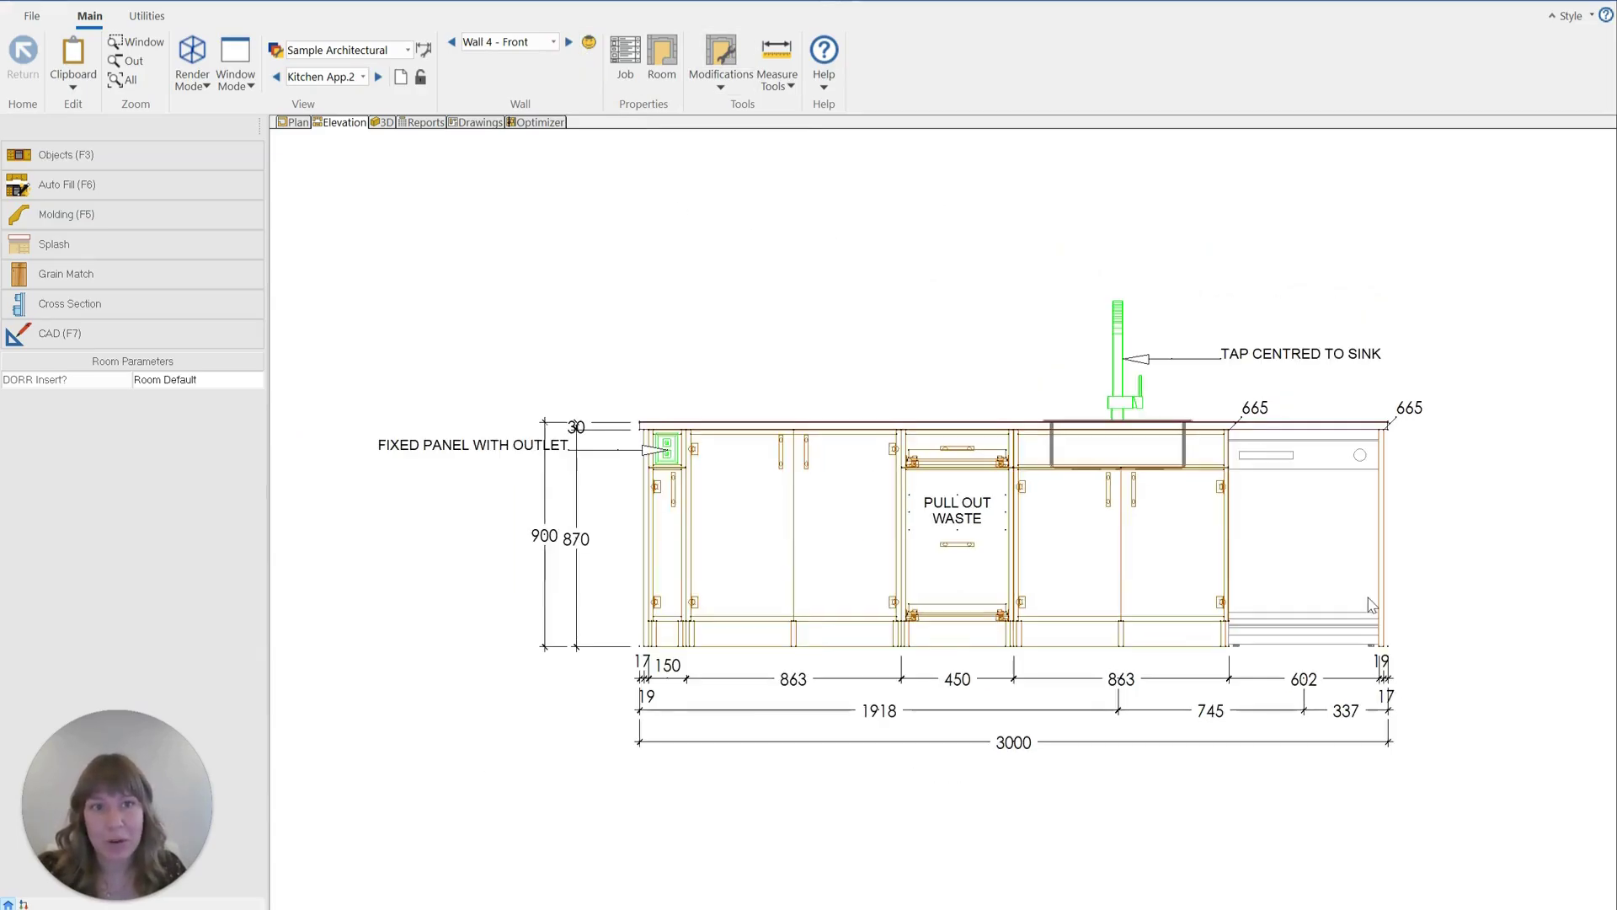
{"action": "left_click", "coordinate": [298, 123]}
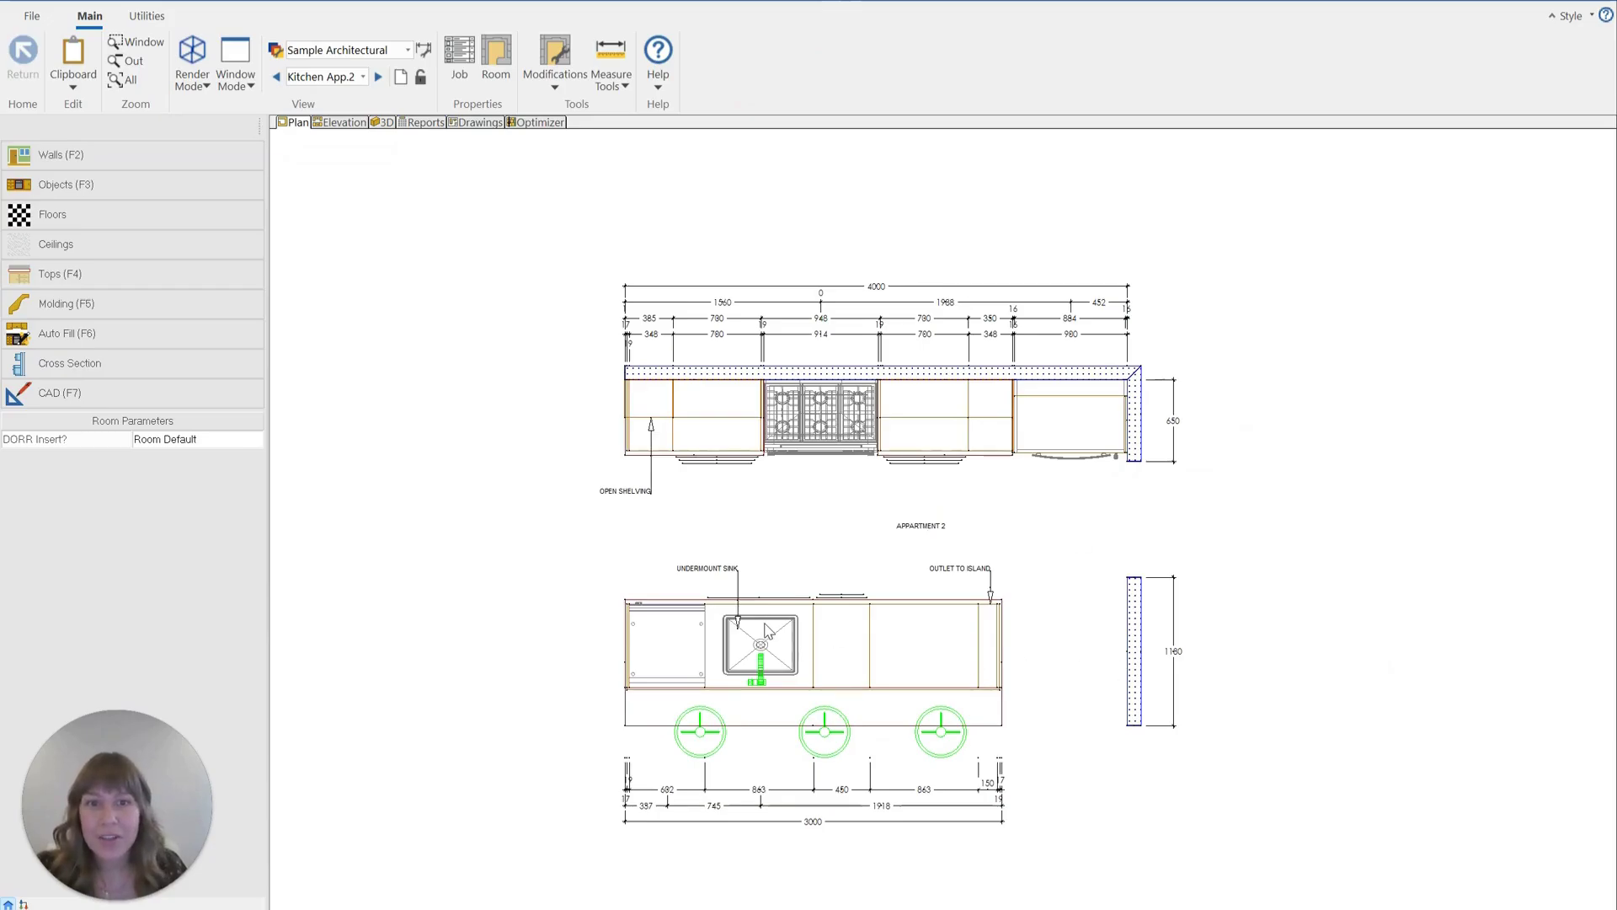
{"action": "scroll", "coordinate": [767, 630], "scroll_direction": "up", "scroll_amount": 1}
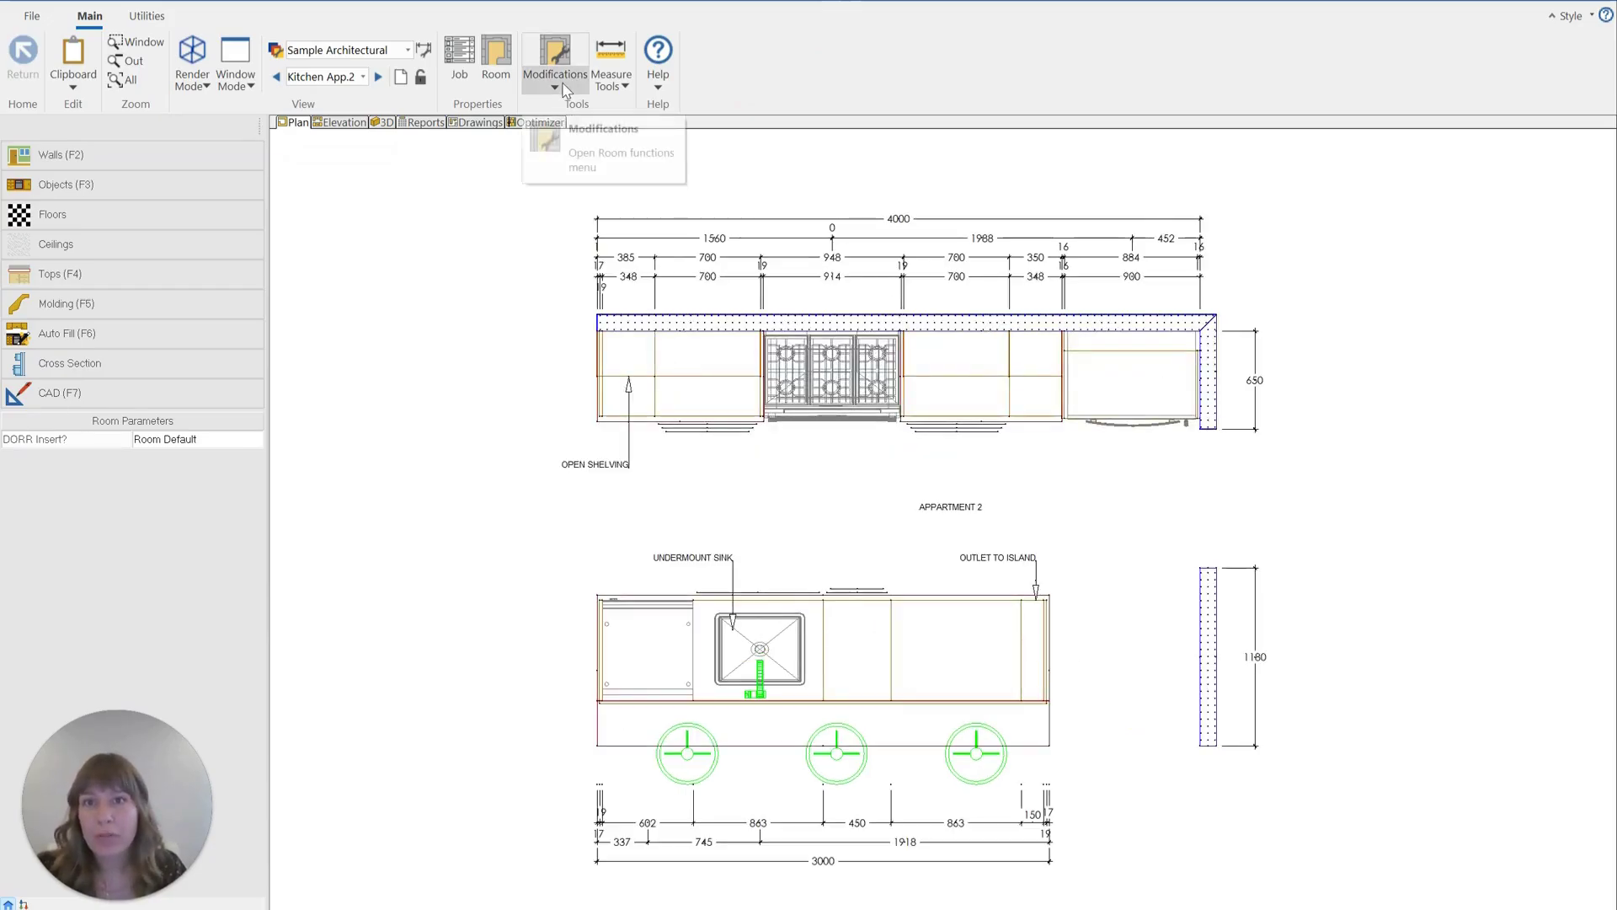
Delete the Kitchen App.2 room, confirm with Oui, and verify only Kitchen App.1 remains
{"action": "left_click", "coordinate": [562, 89]}
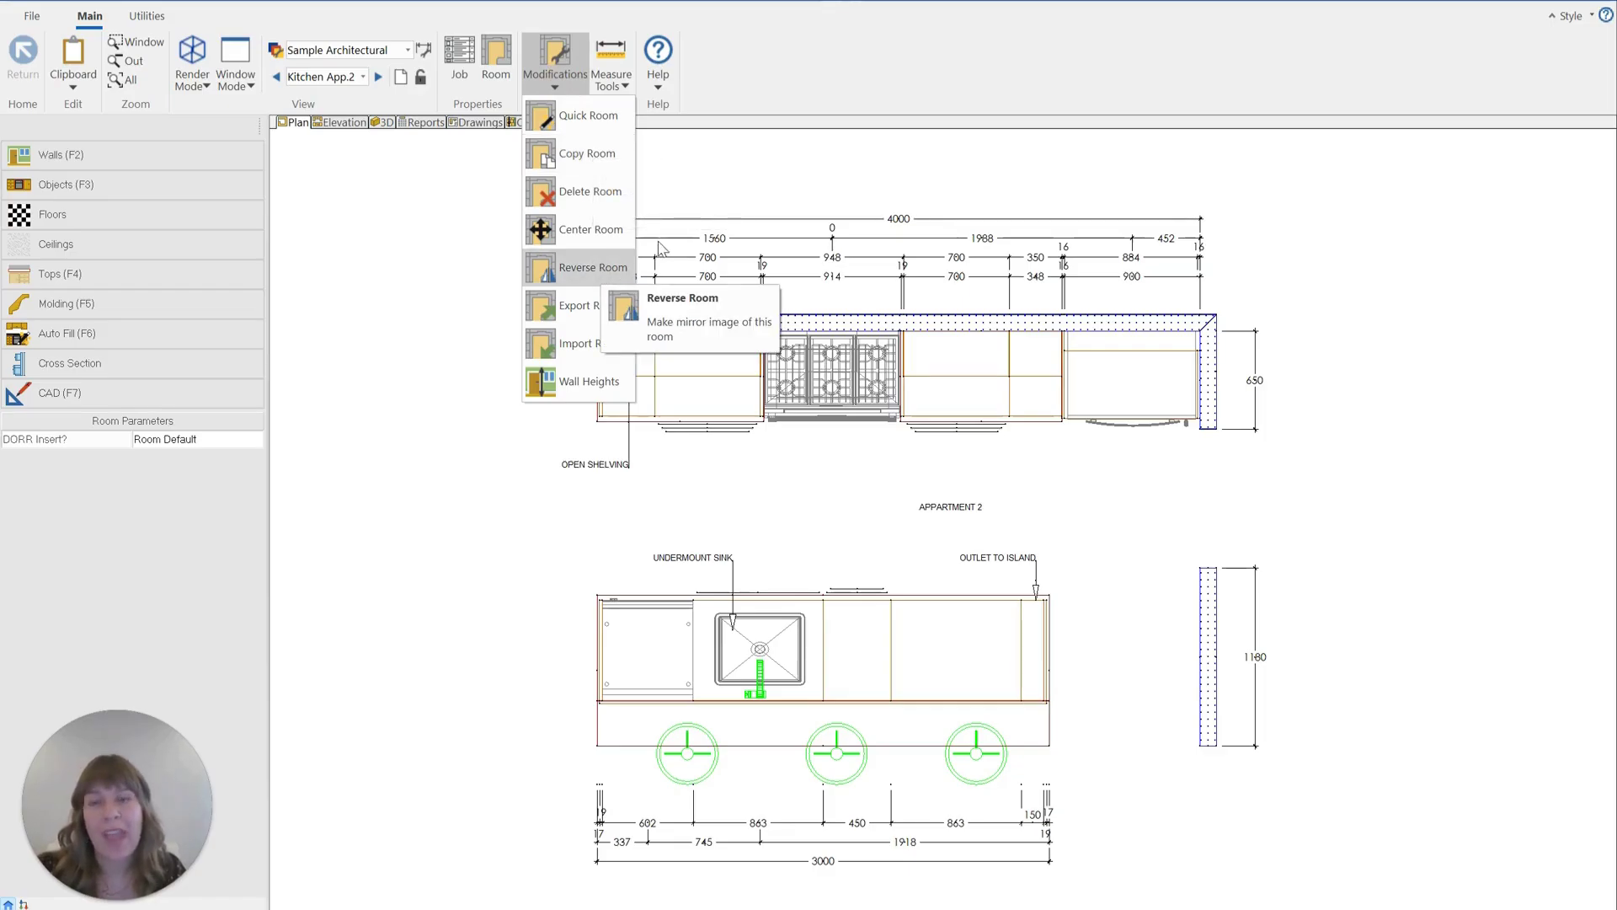
{"action": "left_click", "coordinate": [600, 192]}
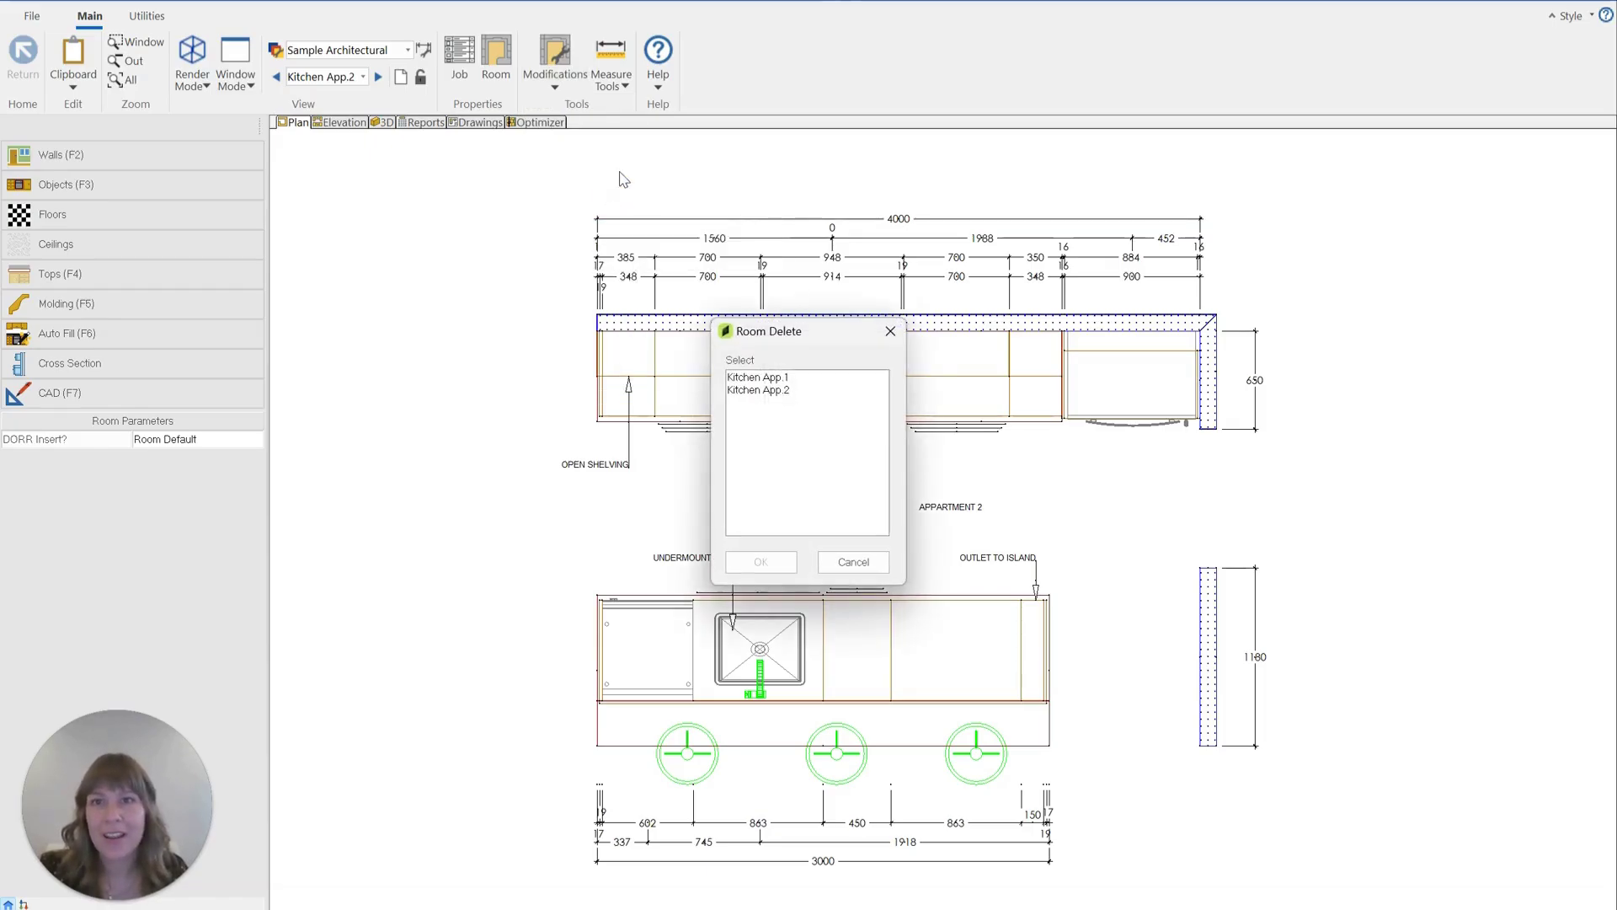
{"action": "left_click", "coordinate": [790, 392]}
{"action": "left_click", "coordinate": [762, 562]}
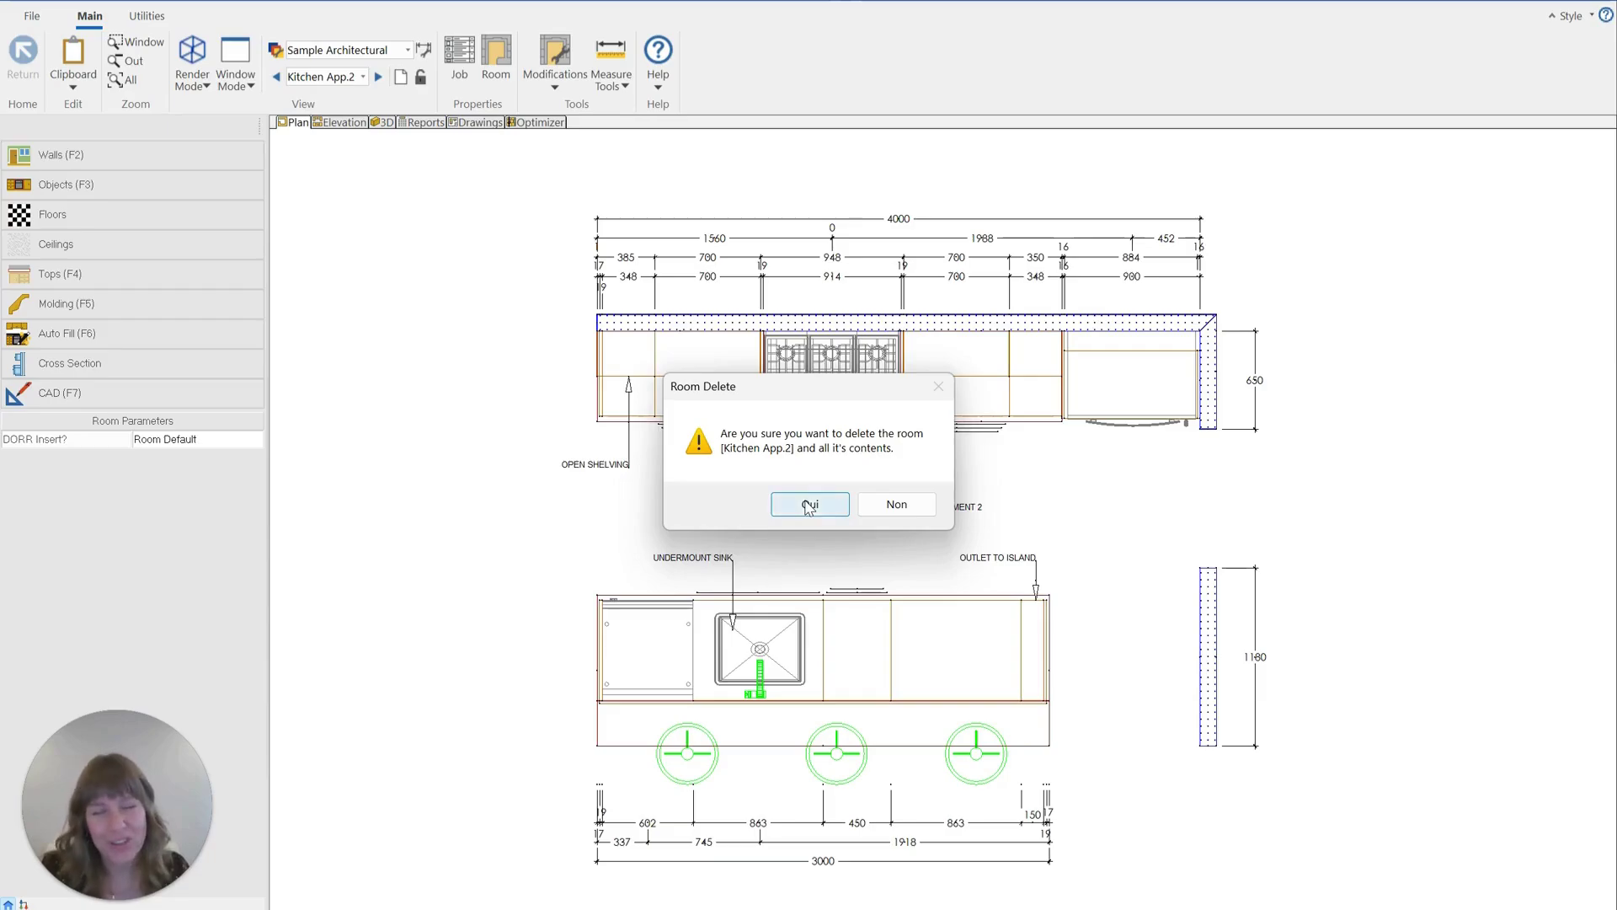
{"action": "left_click", "coordinate": [809, 509]}
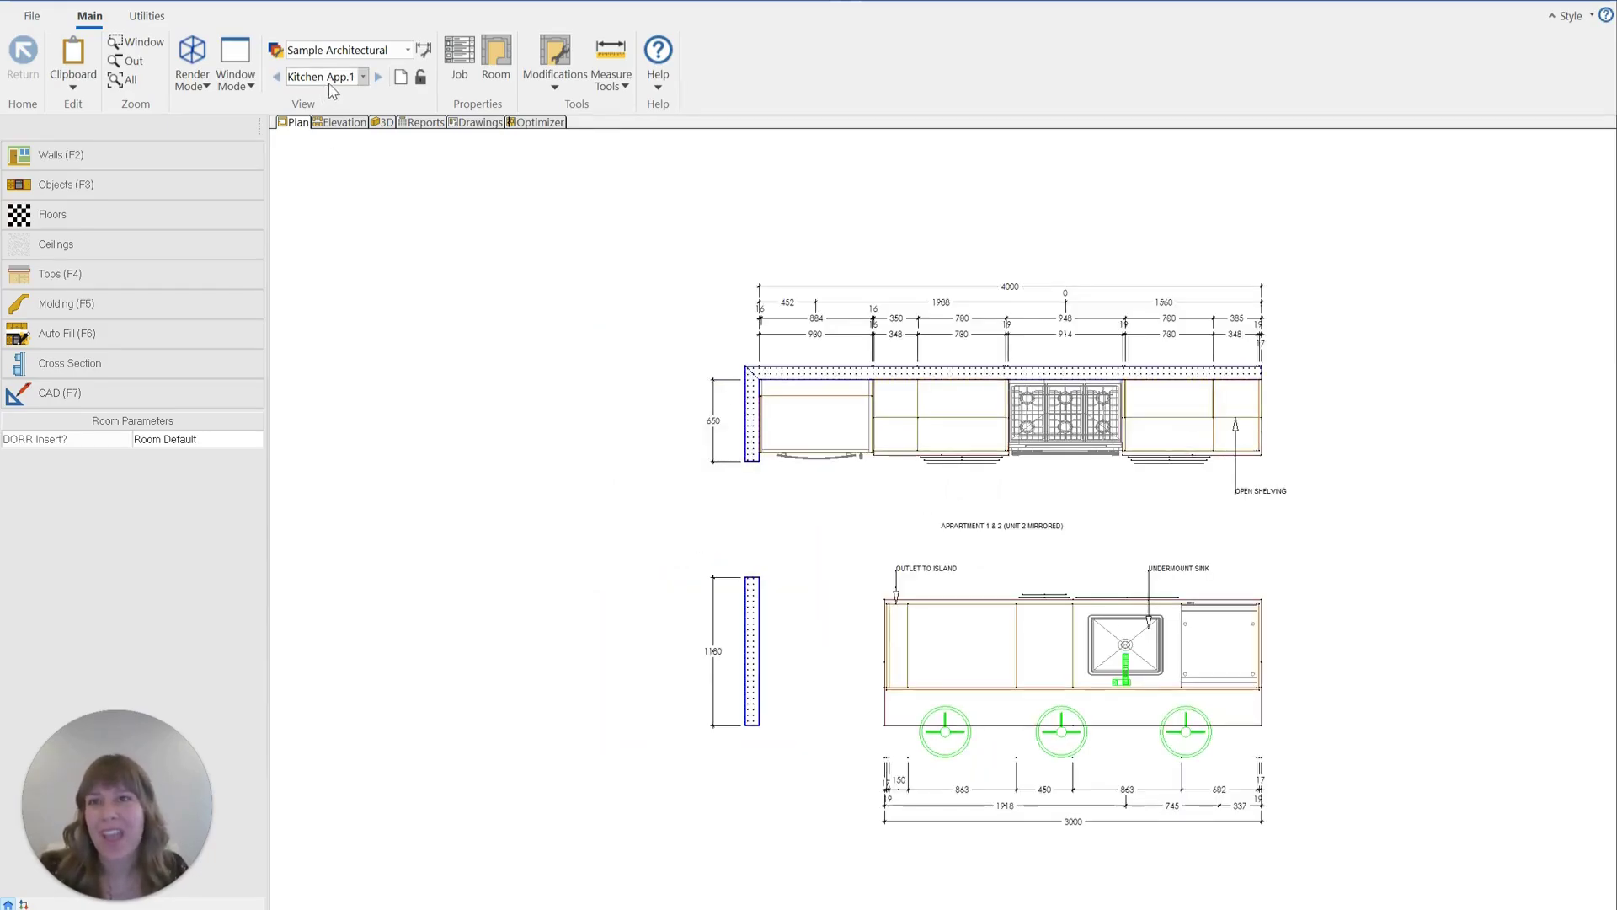
{"action": "left_click", "coordinate": [364, 76]}
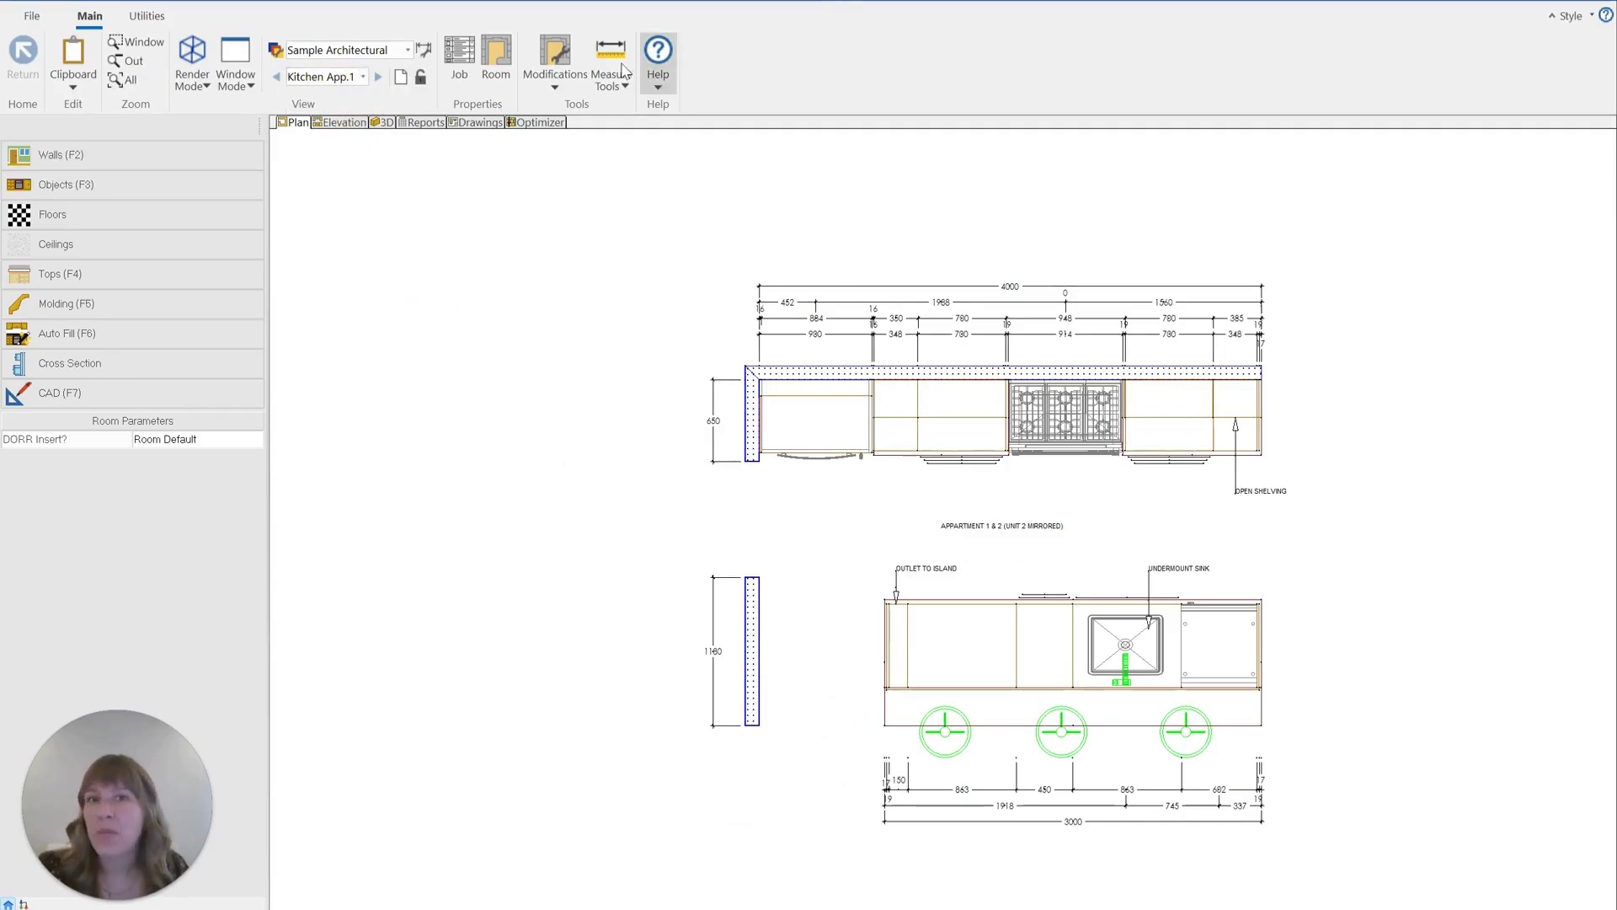
{"action": "left_click", "coordinate": [555, 61]}
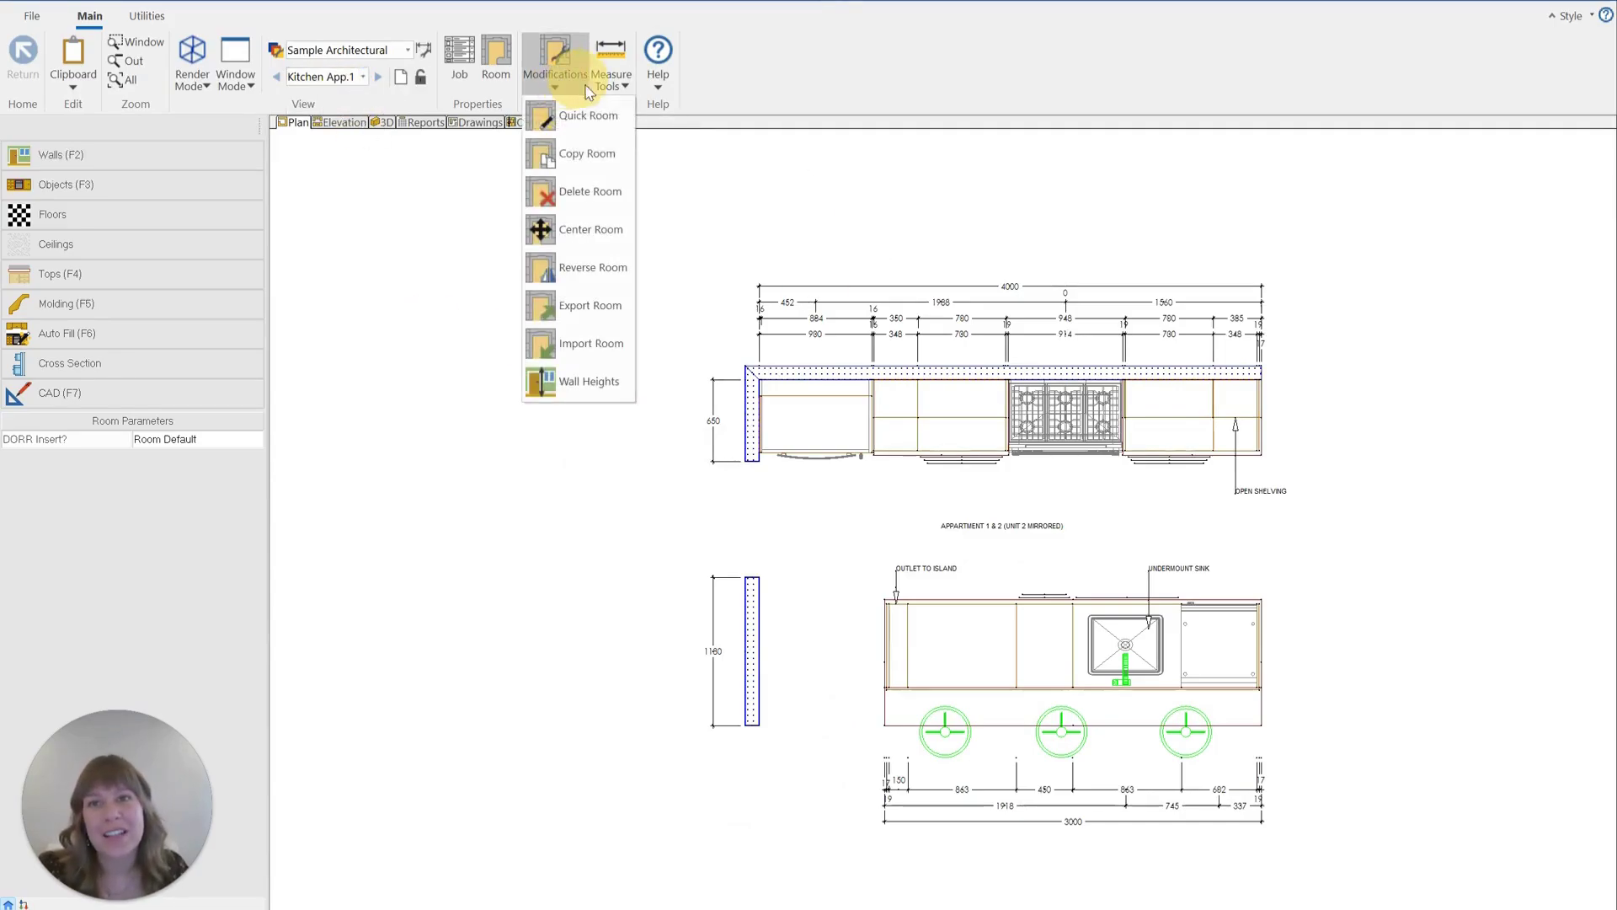
{"action": "left_click", "coordinate": [1029, 202]}
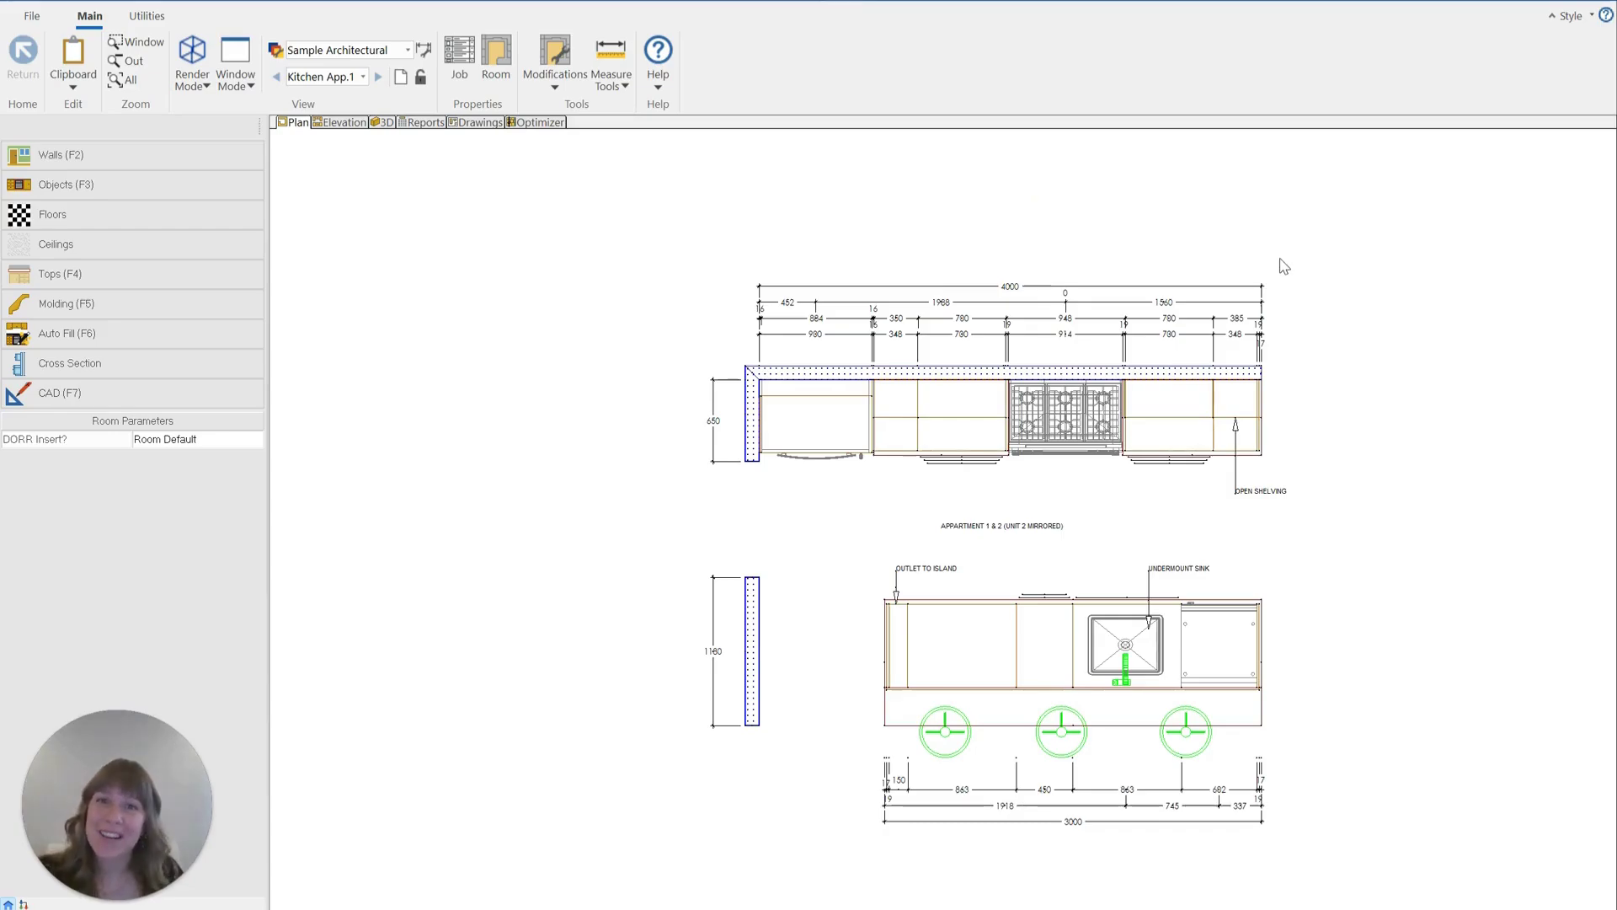